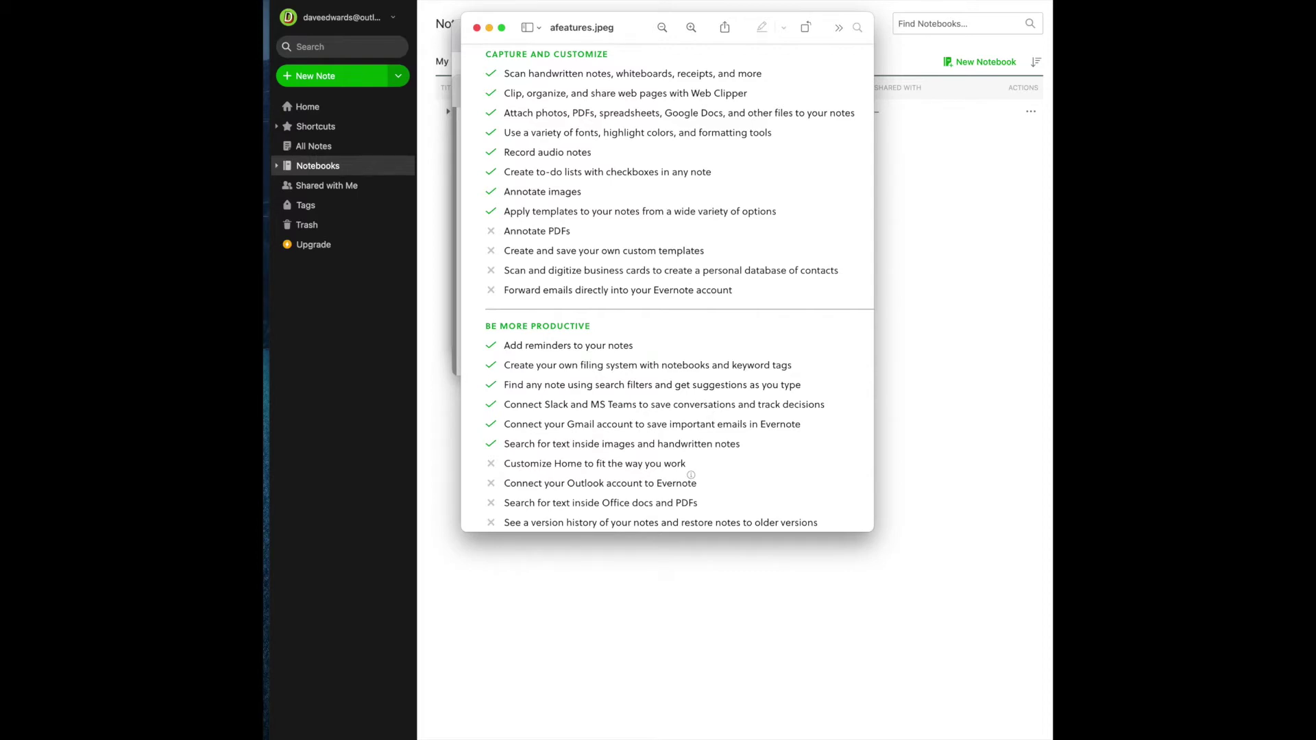
Close the feature comparison image preview.
key("space")
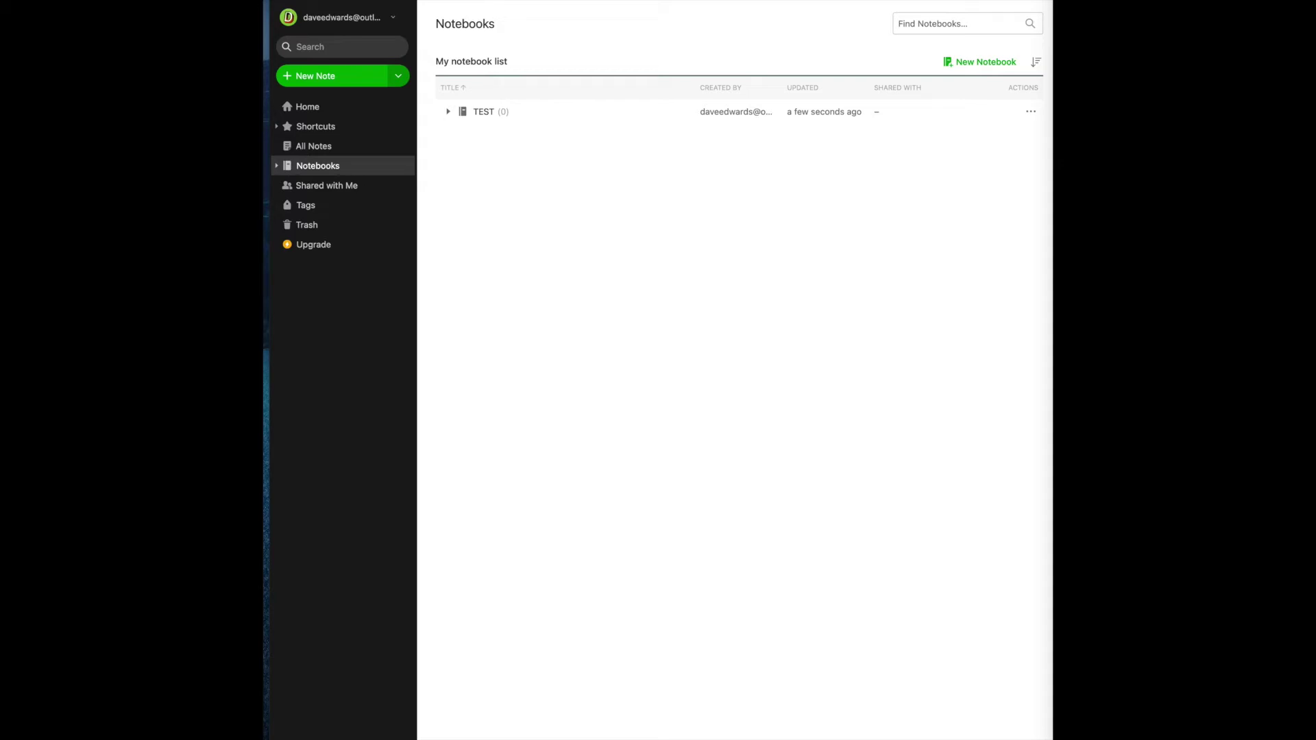
Begin creating a new notebook from the Notebooks list.
left_click(982, 63)
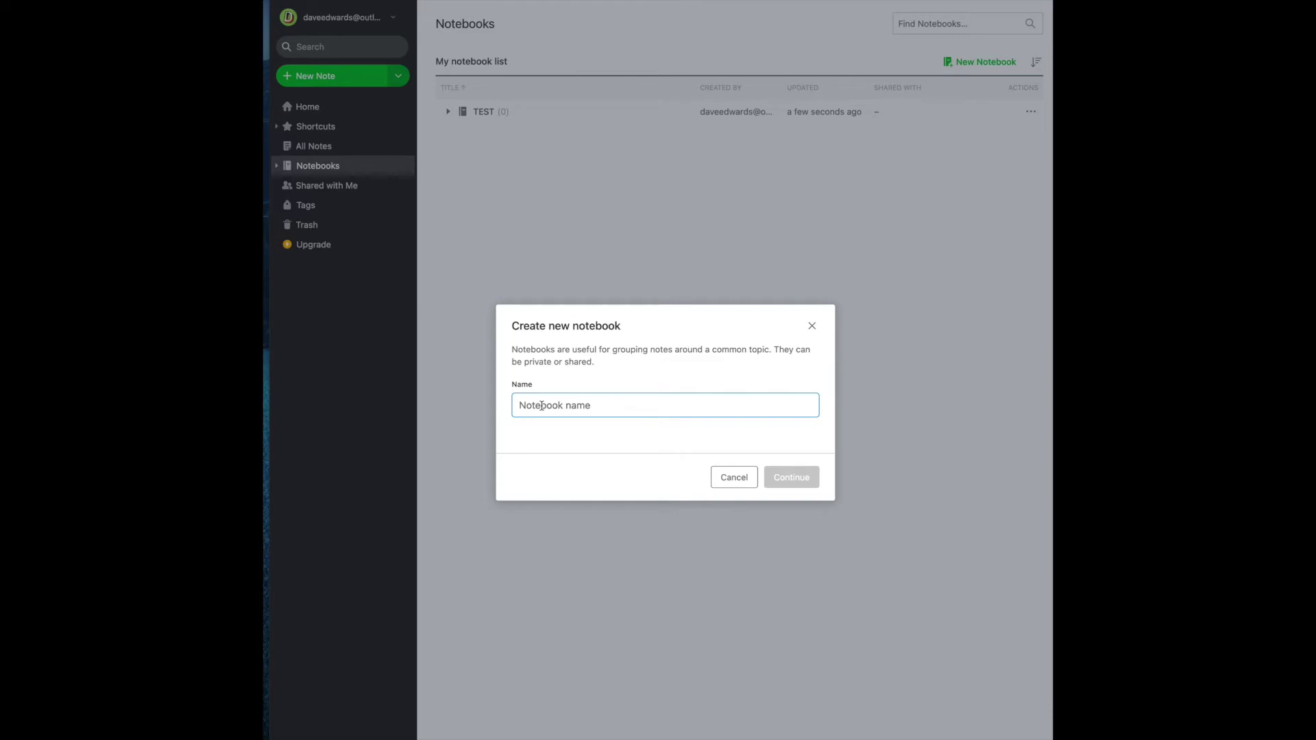
Create a notebook named Inbox and set it as the default notebook.
type("Inbox")
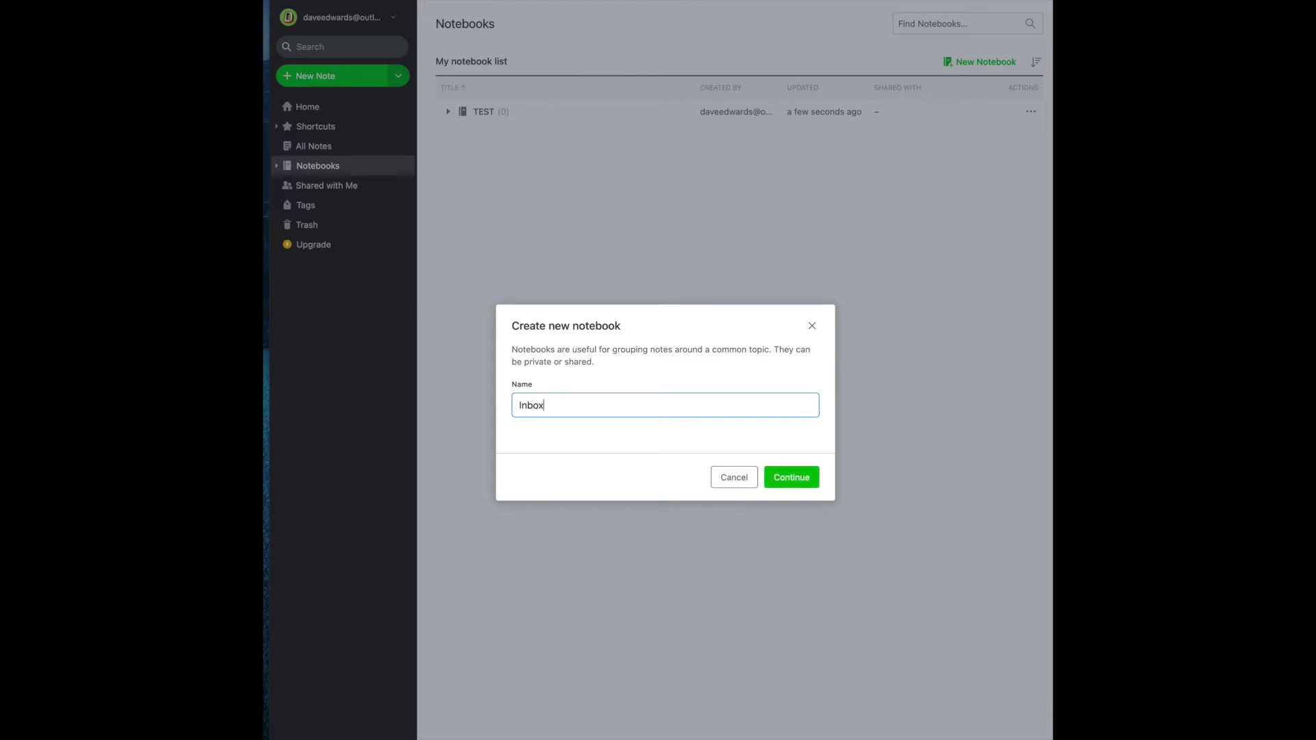
left_click(782, 480)
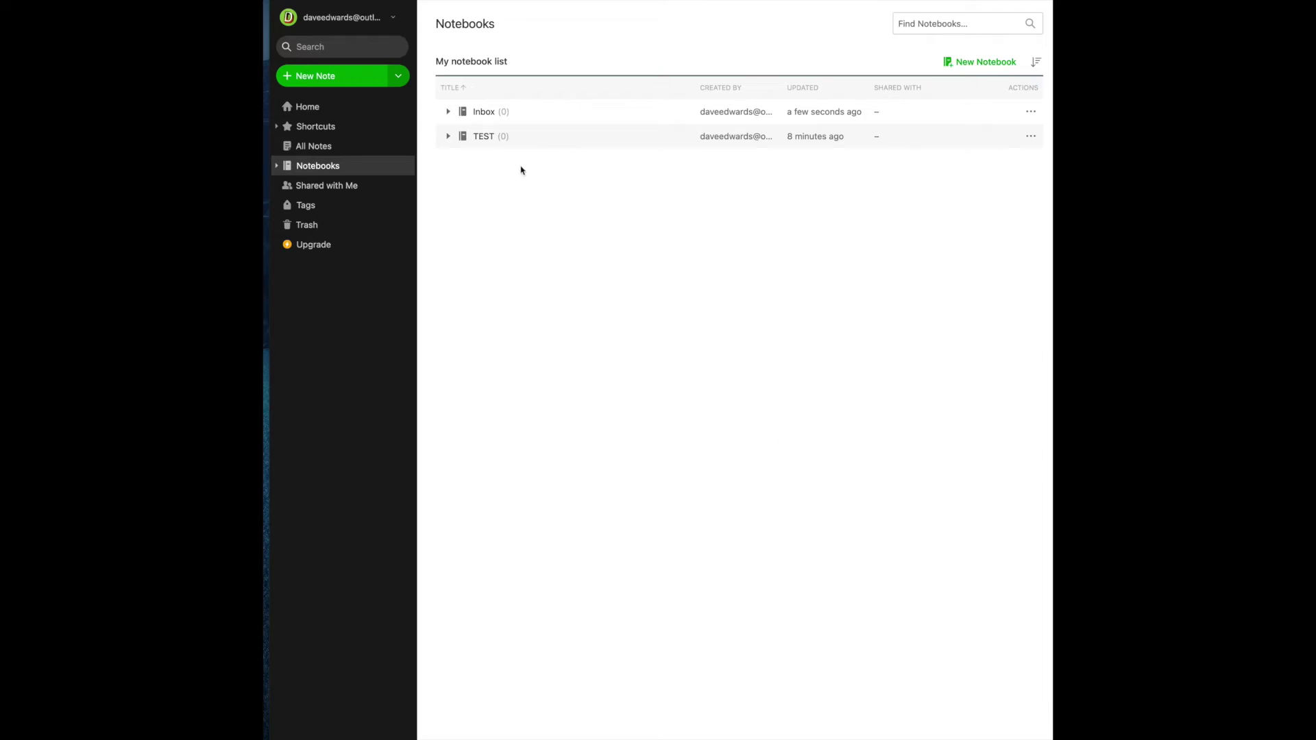
left_click(1032, 114)
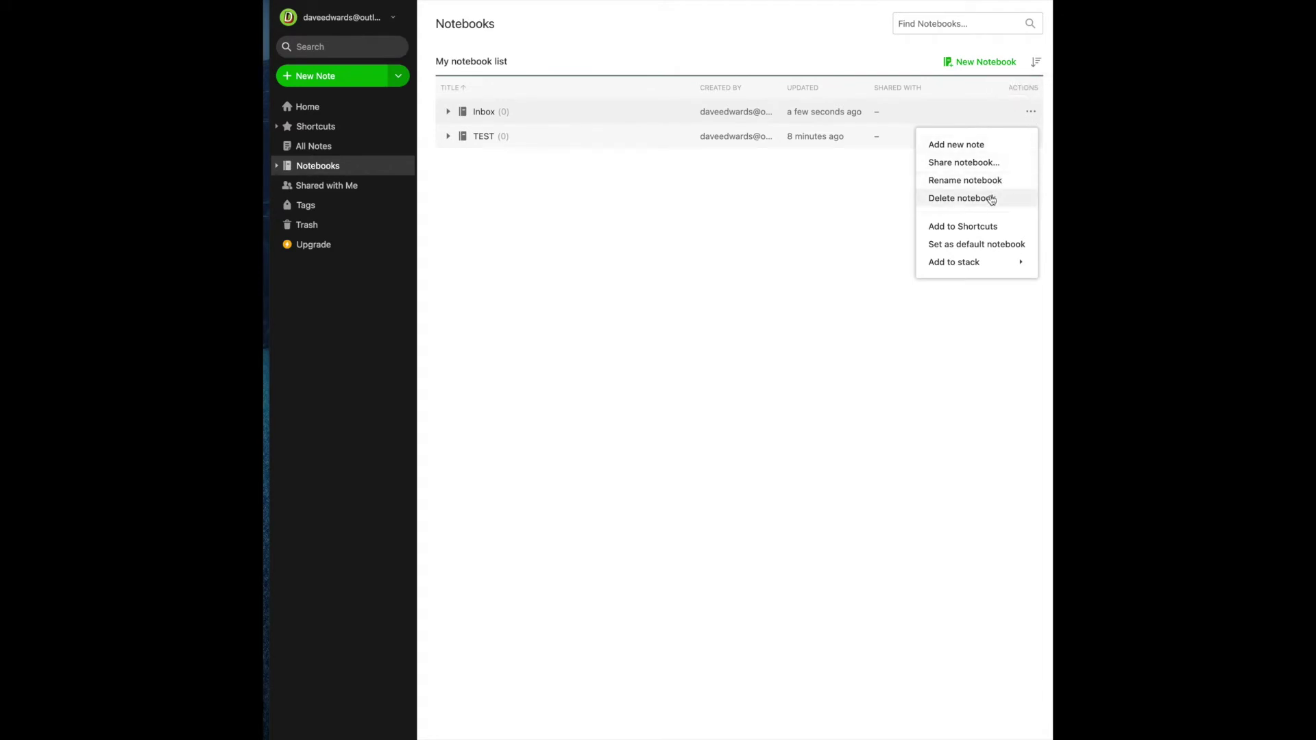
left_click(982, 245)
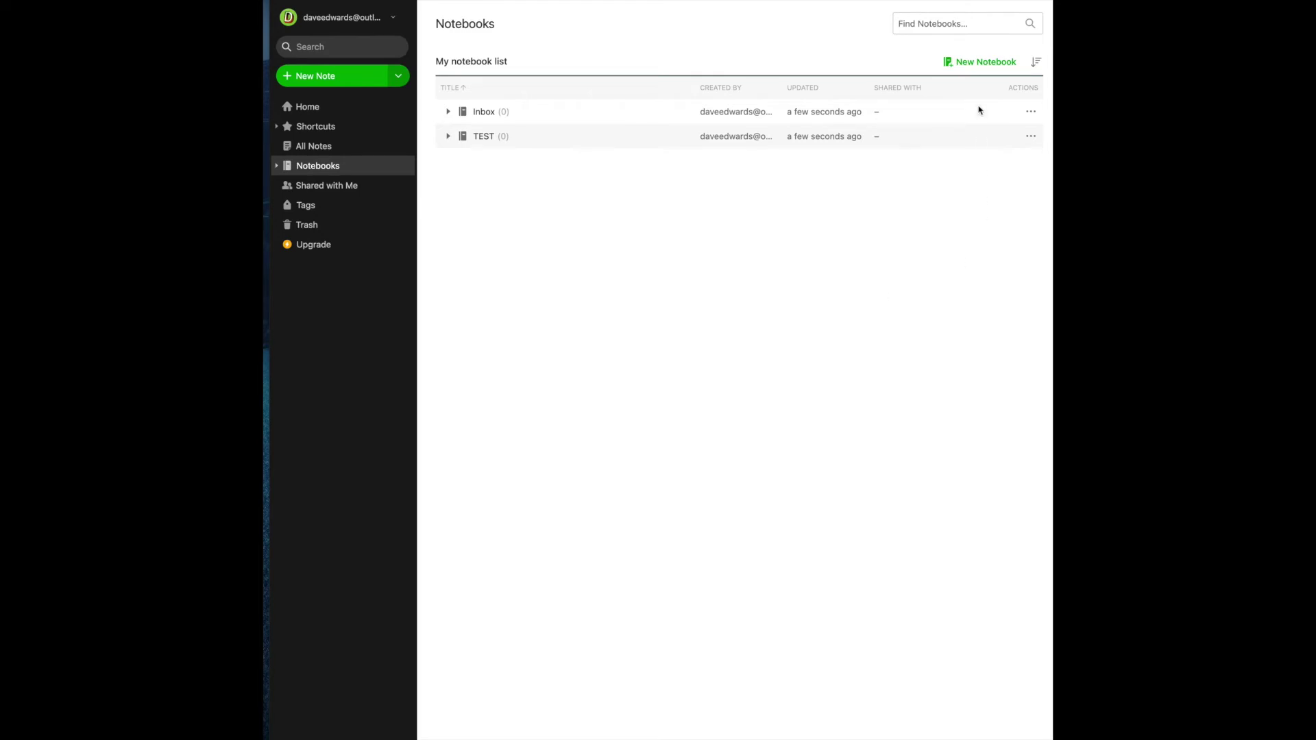
Create a notebook named for the user's media business, correcting a typo in the name.
left_click(972, 66)
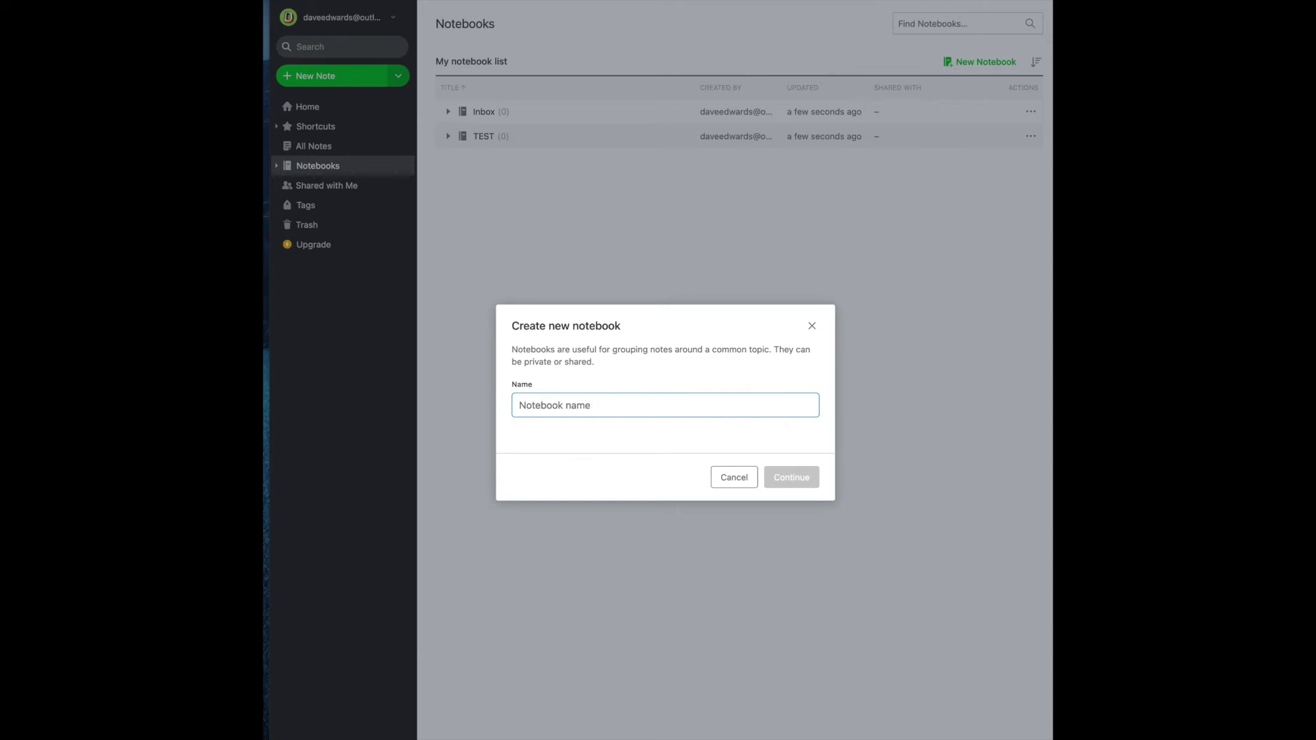
type("Dave Edwardds")
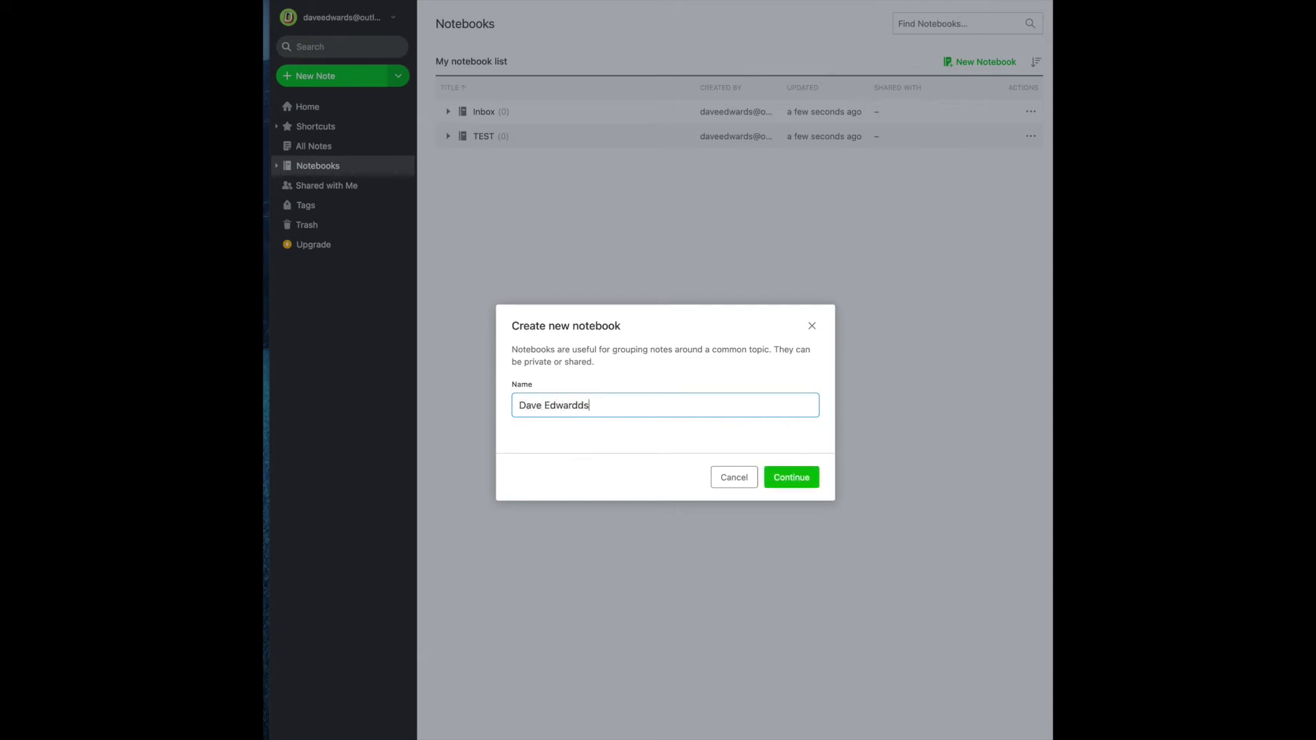
key("BackSpace")
key("BackSpace")
key("BackSpace")
type("ds Media")
left_click(783, 481)
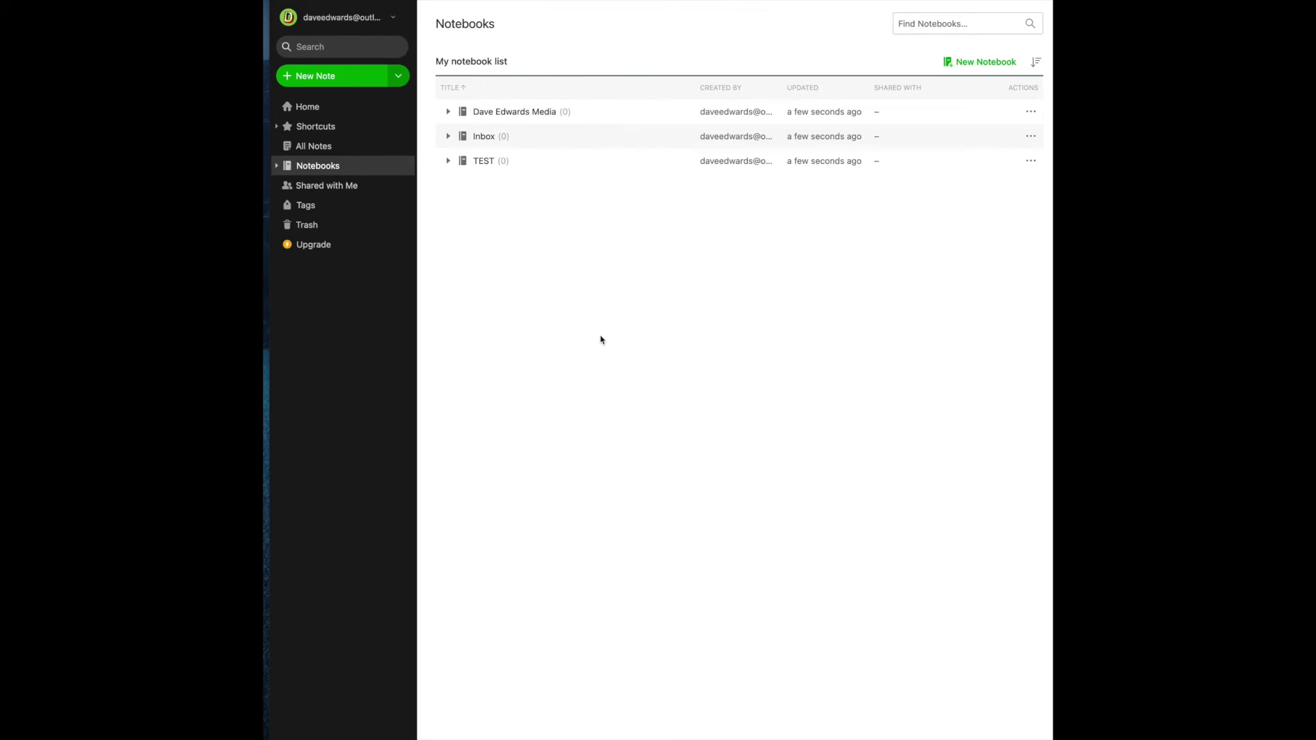
Delete the TEST notebook.
left_click(1029, 164)
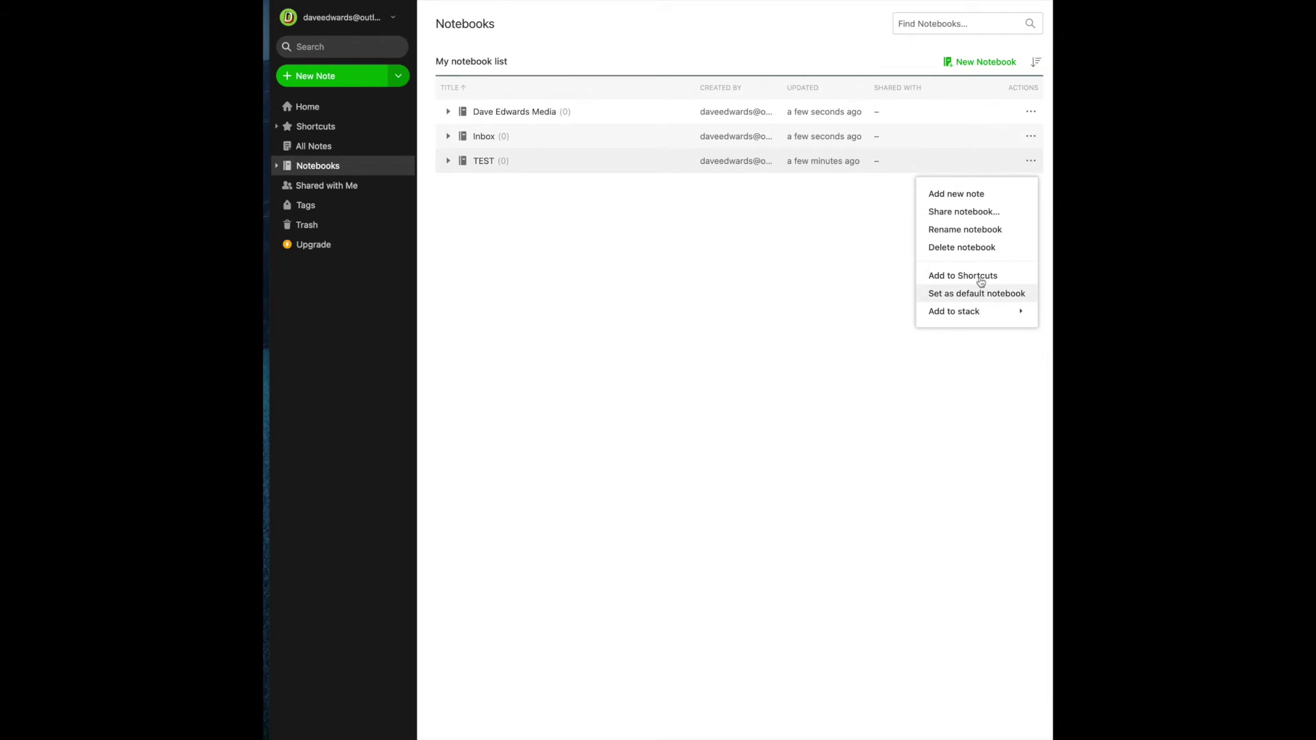
left_click(973, 248)
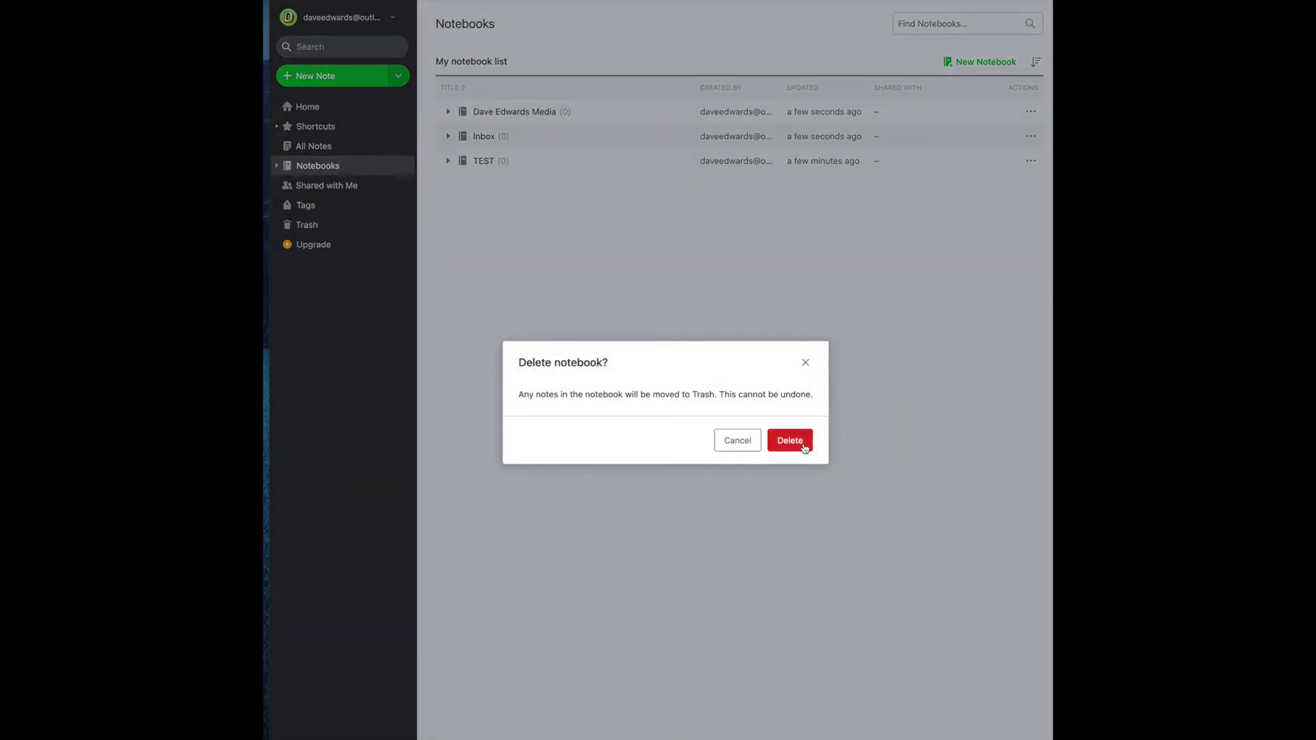
left_click(790, 442)
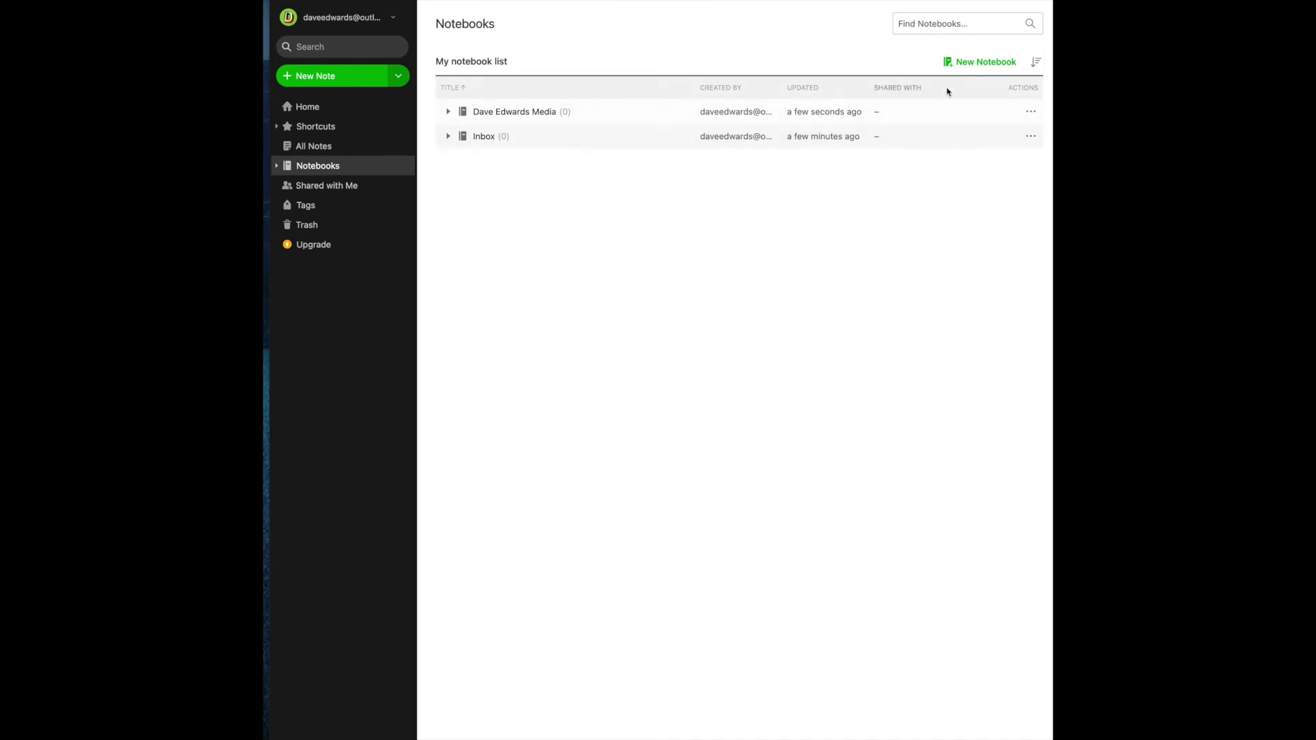
Create two new notebooks named Teaching and Personal.
left_click(976, 63)
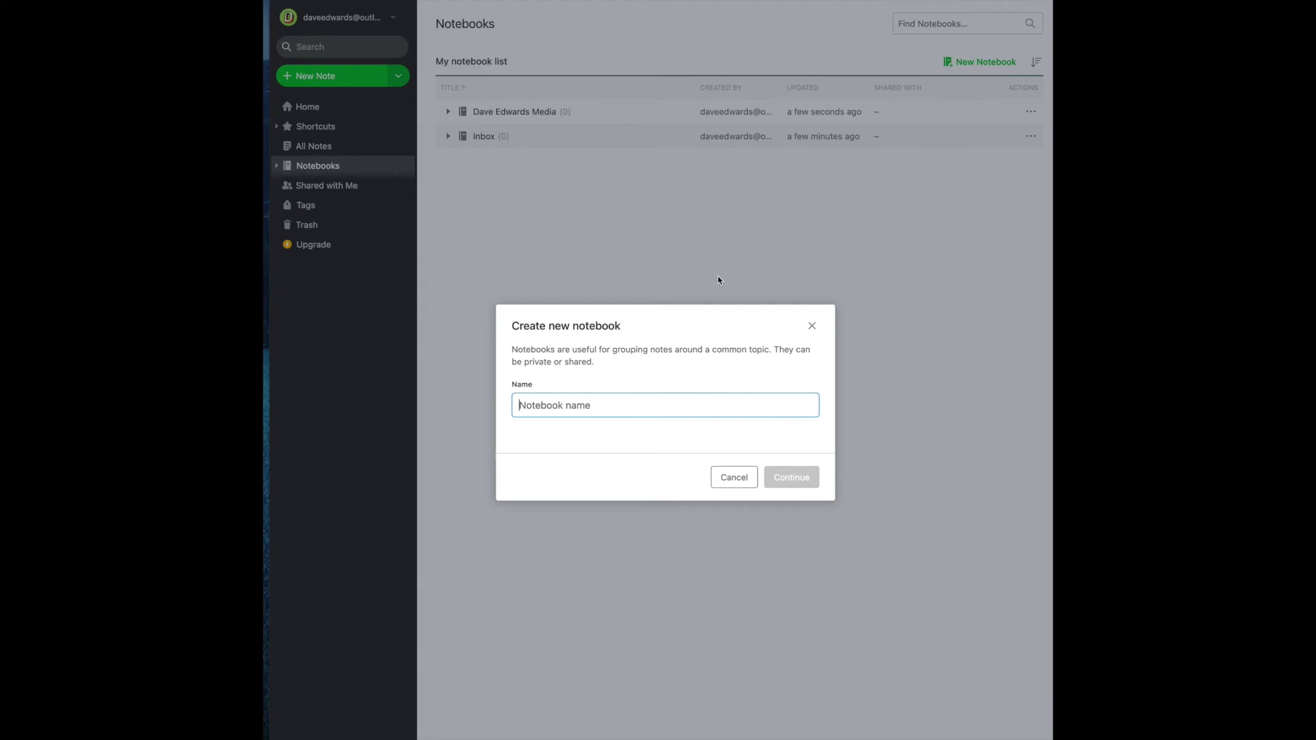
type("Teaching")
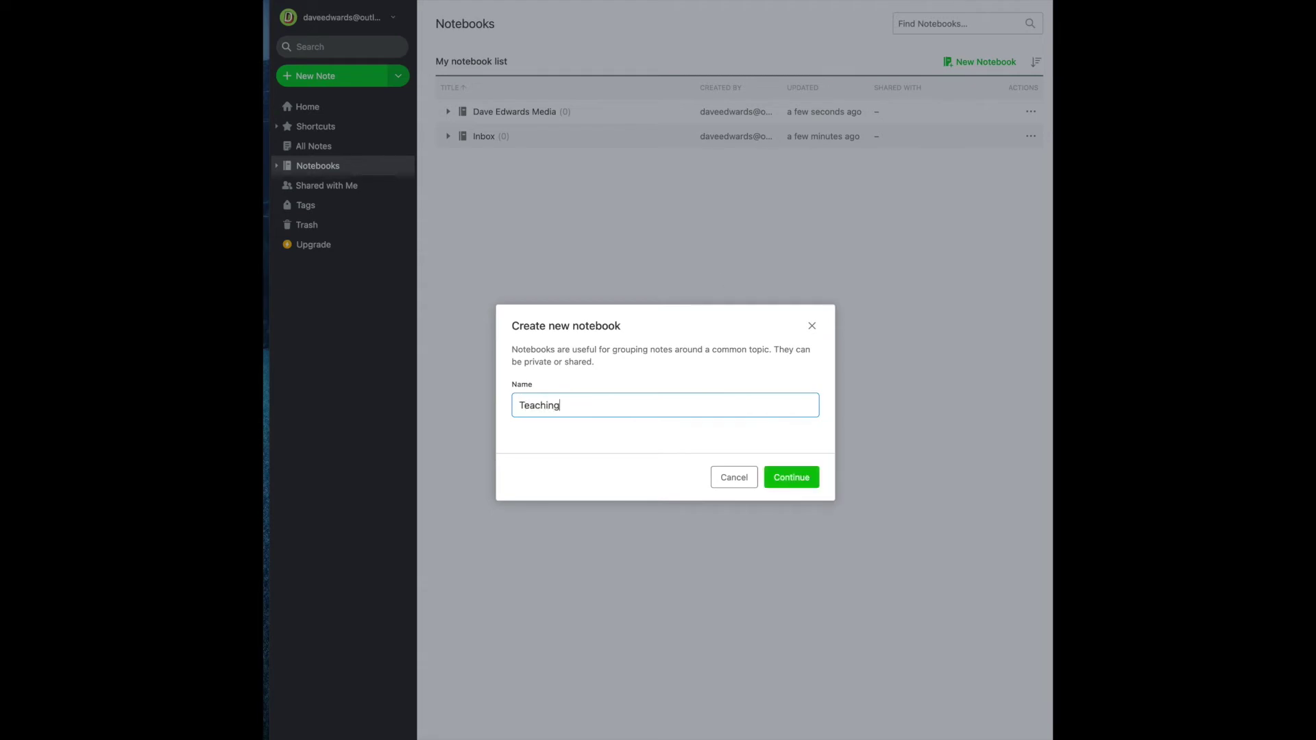
left_click(801, 486)
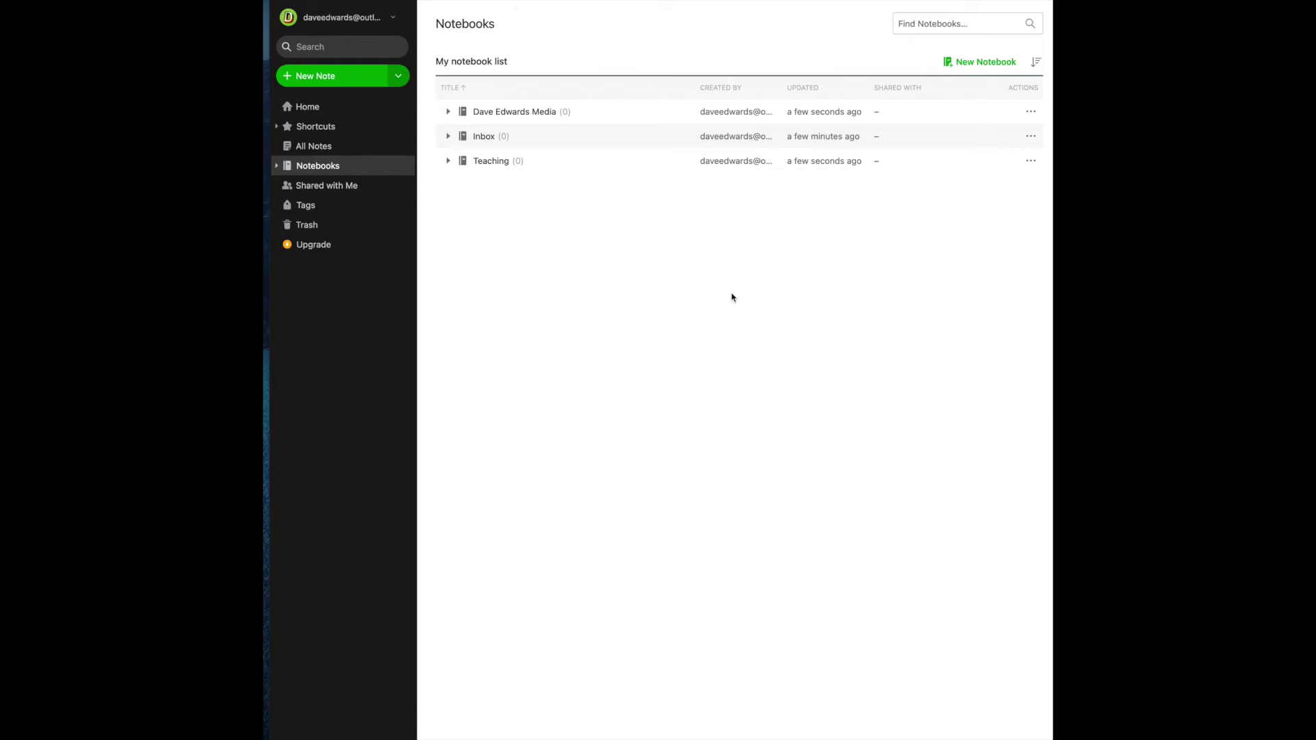
left_click(974, 64)
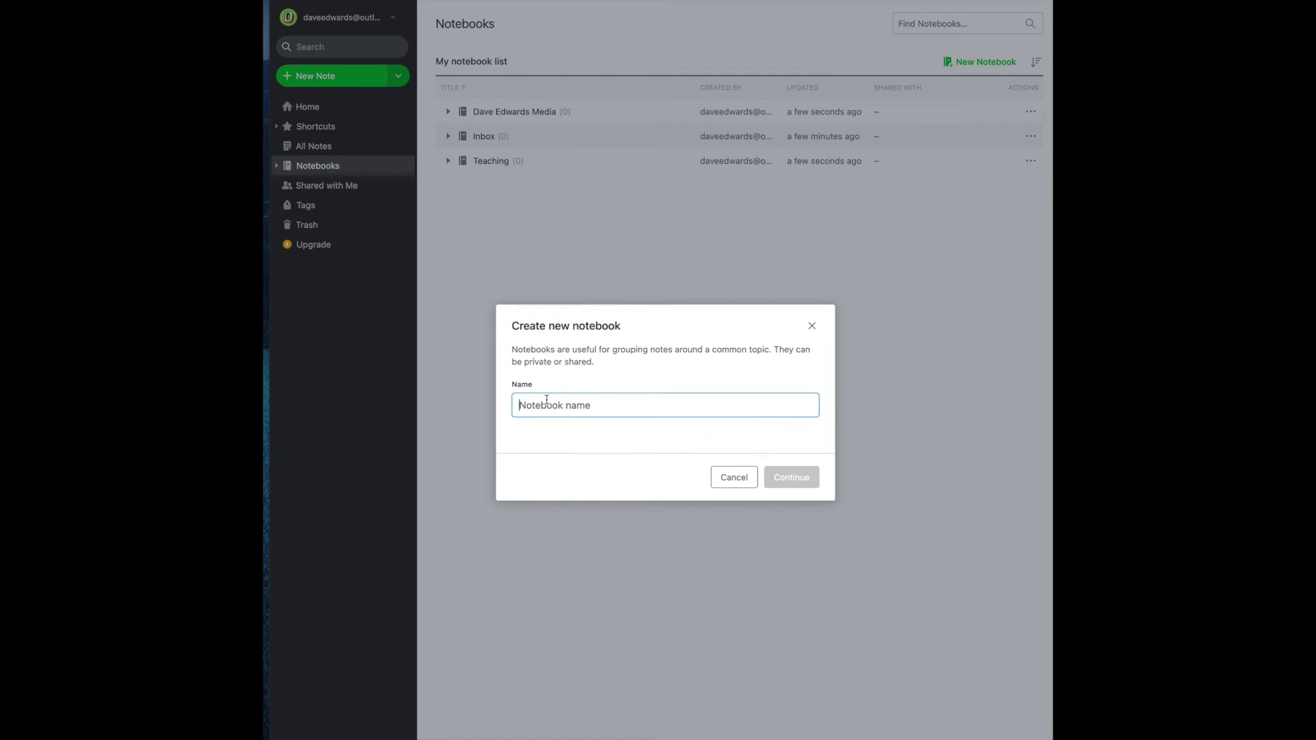
type("Personal")
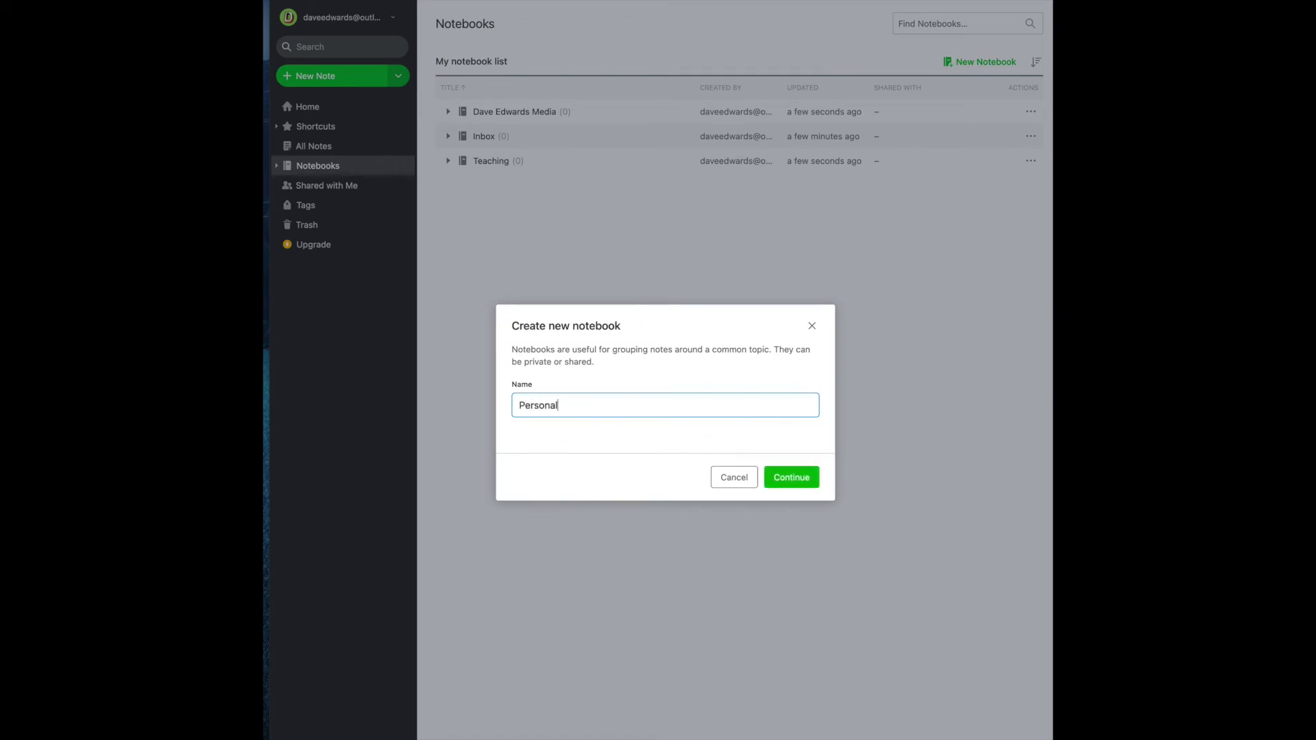
left_click(788, 479)
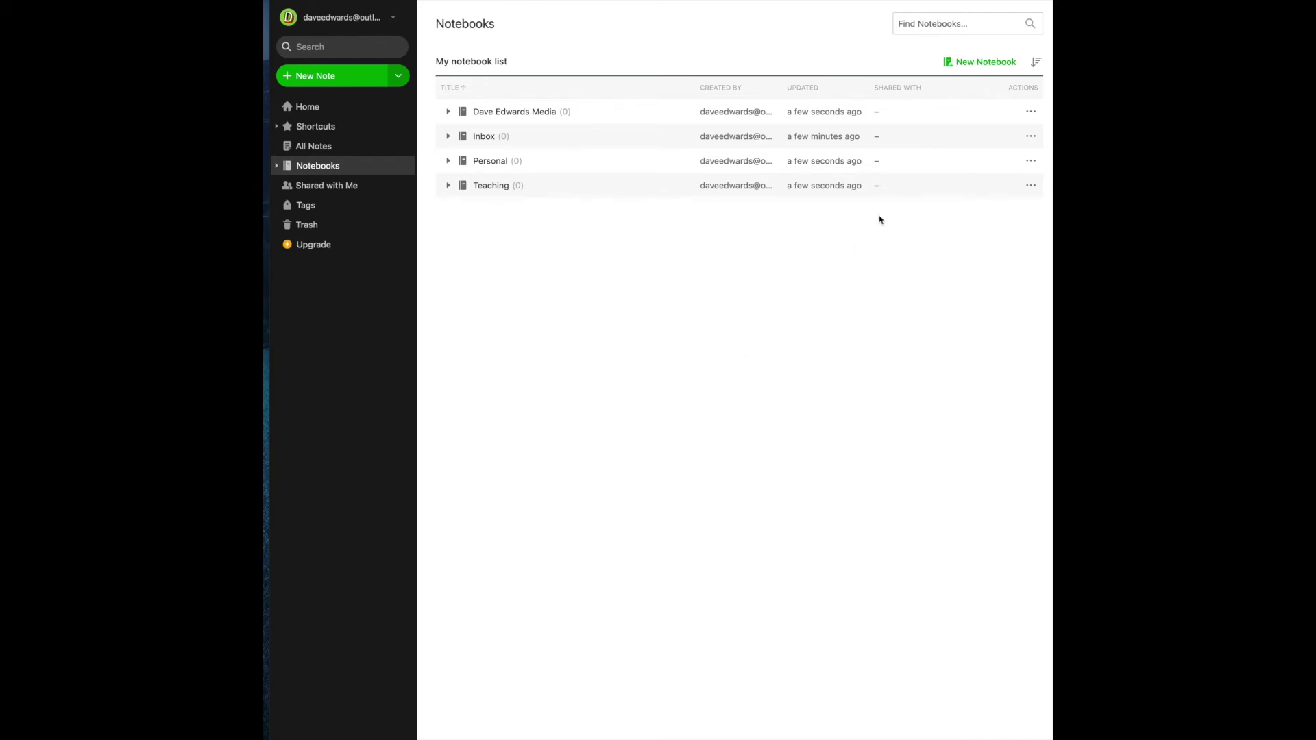
left_click(979, 66)
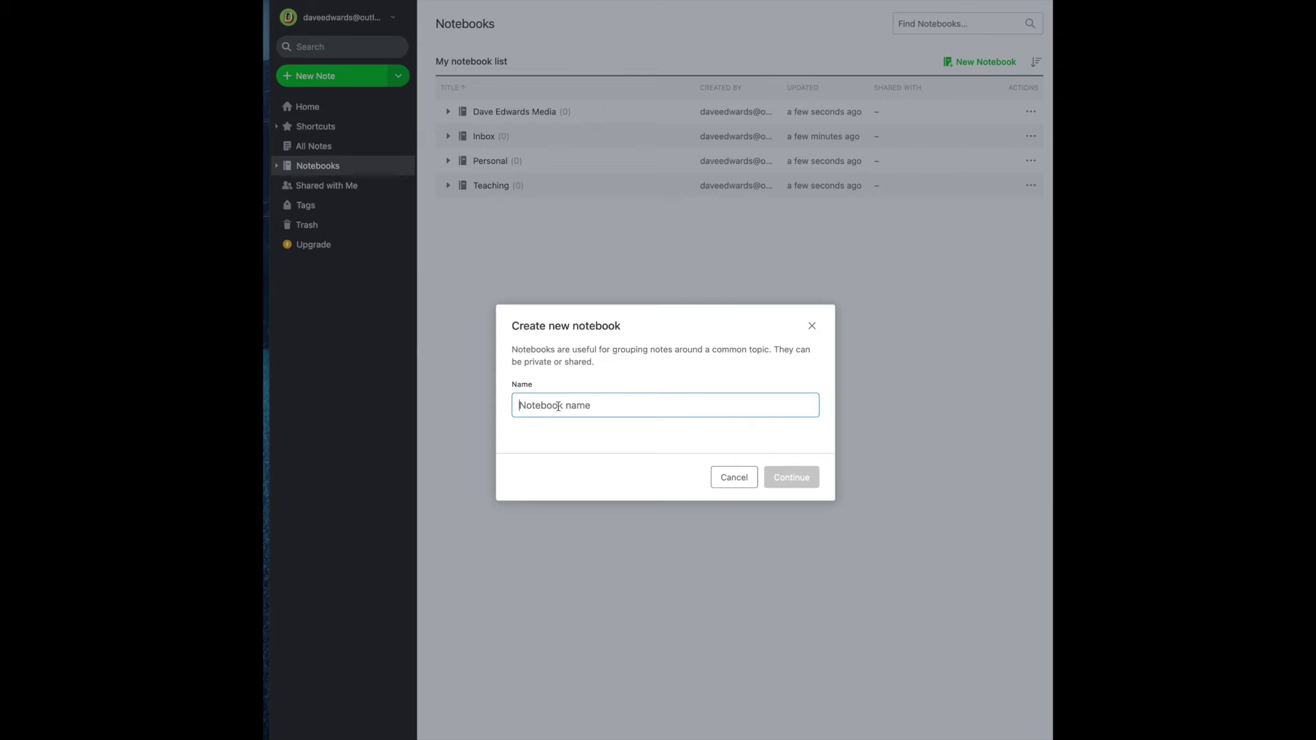
Name the new notebook Vacations and create it.
type("Vacations")
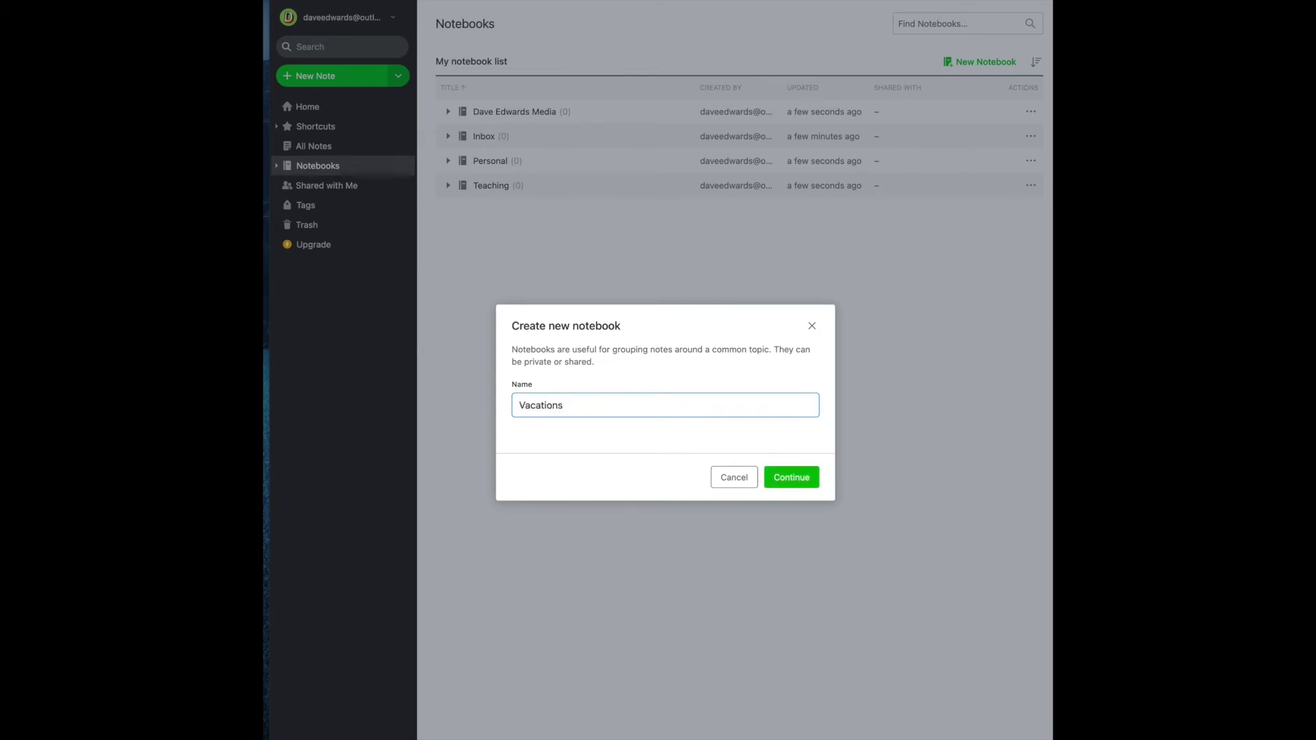
left_click(809, 484)
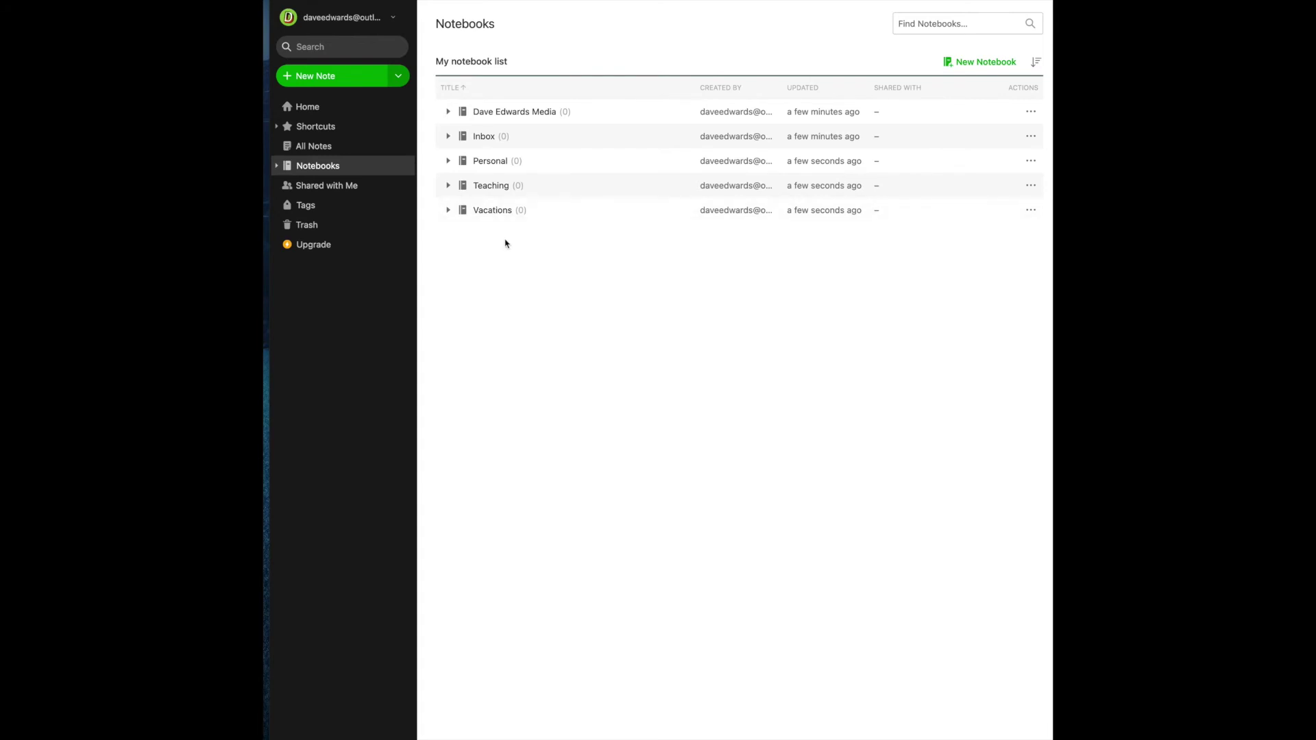
Create a new notebook named London.
left_click(985, 63)
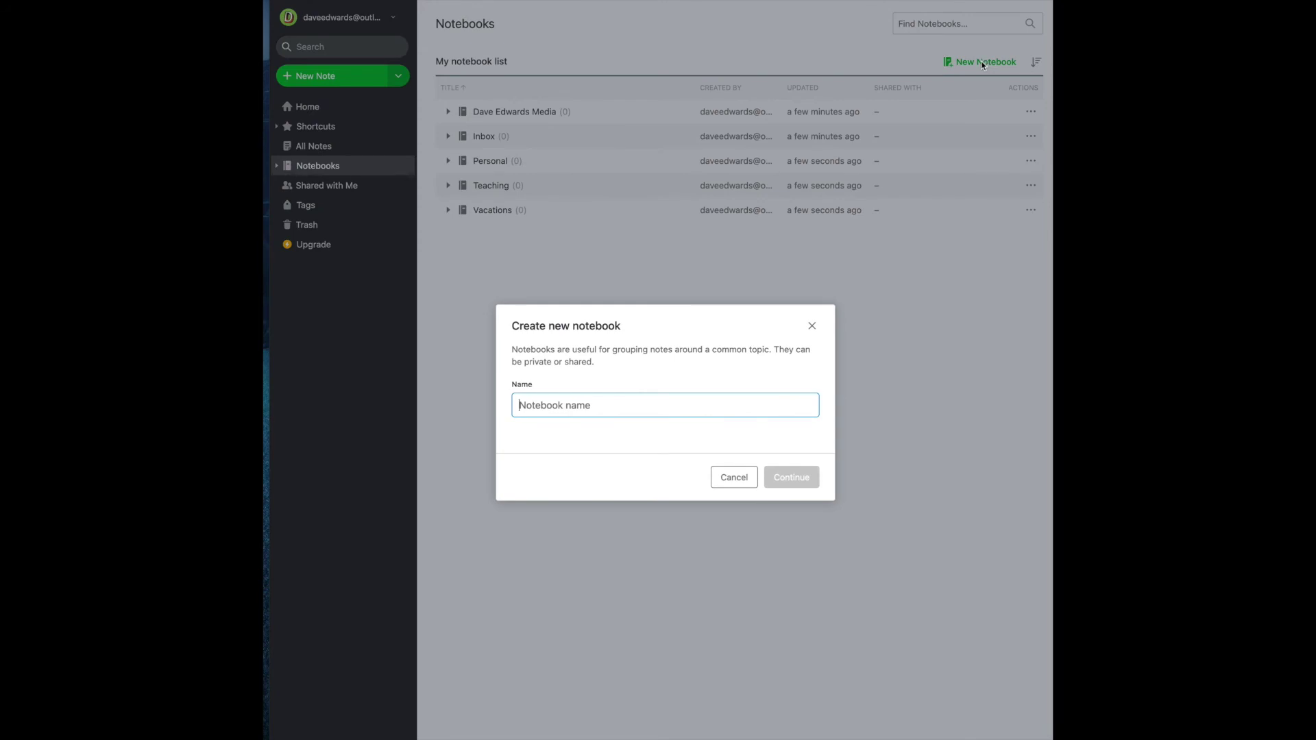
type("Archive")
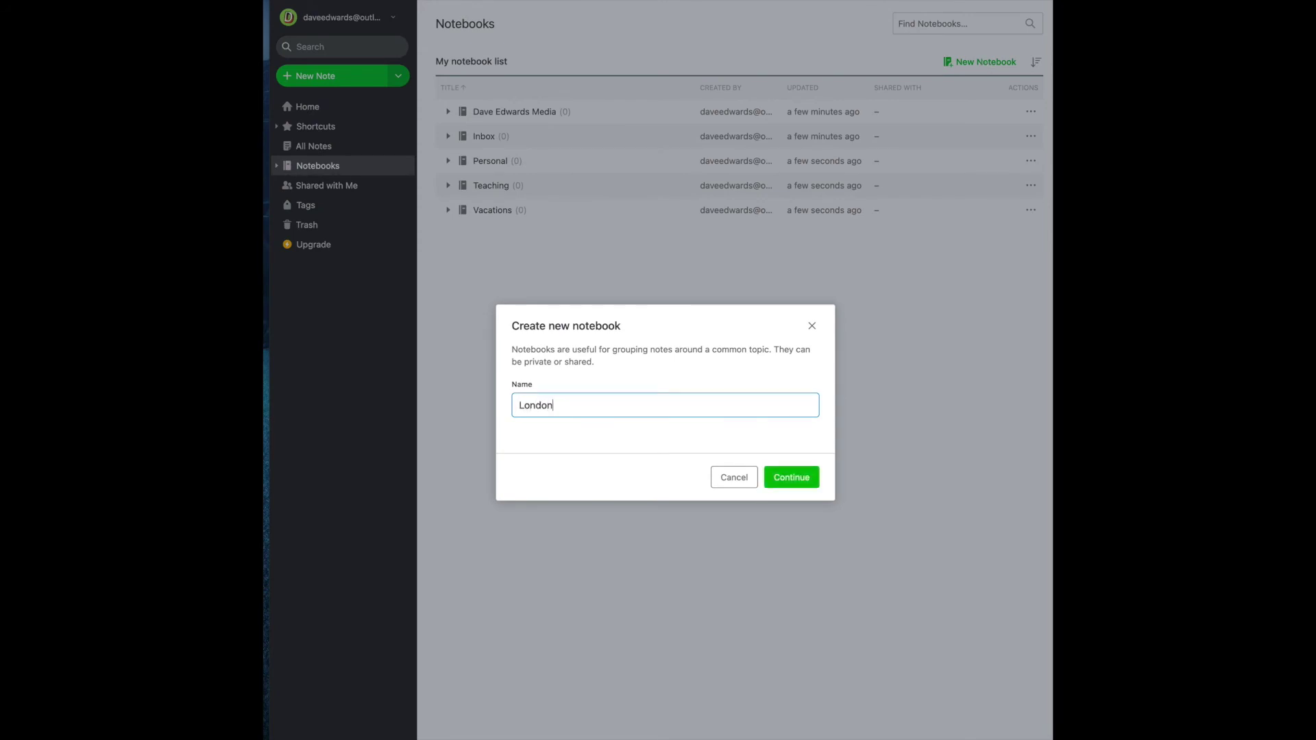
key("Return")
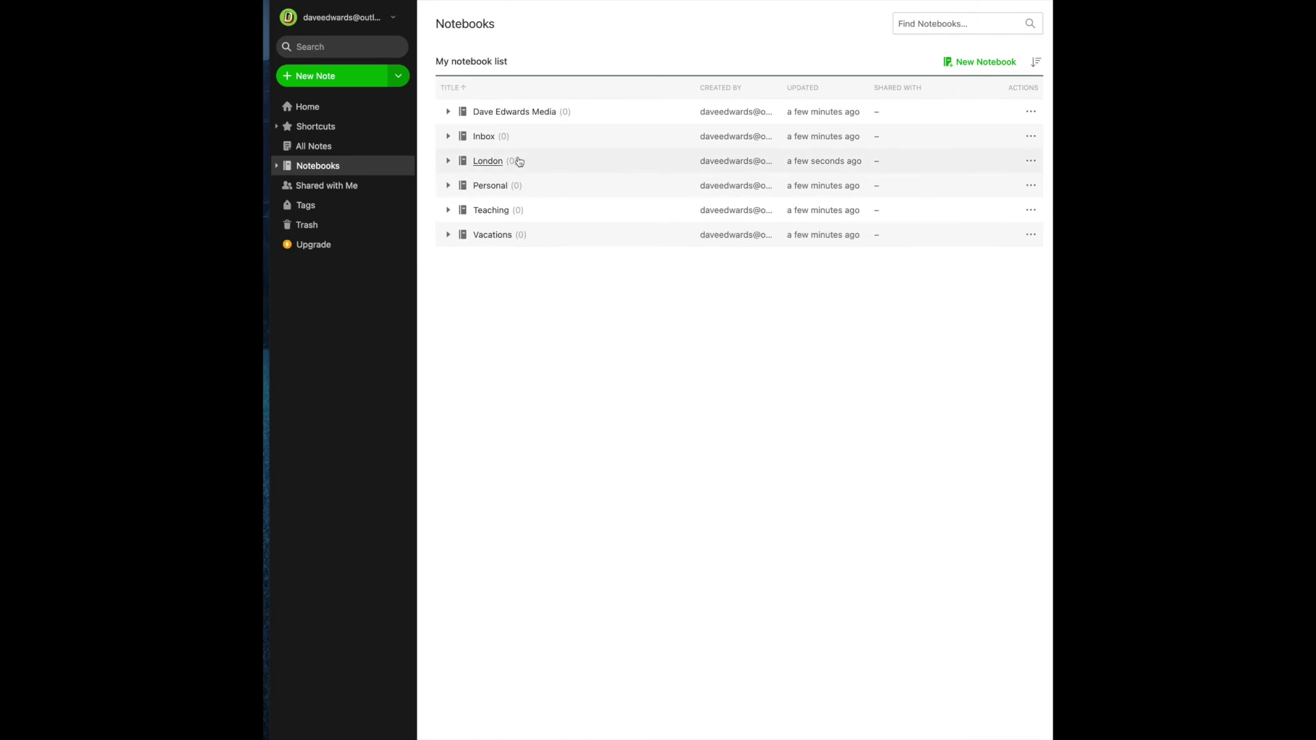
Put the London notebook into a new stack named Travel and expand the stack.
left_click(1030, 164)
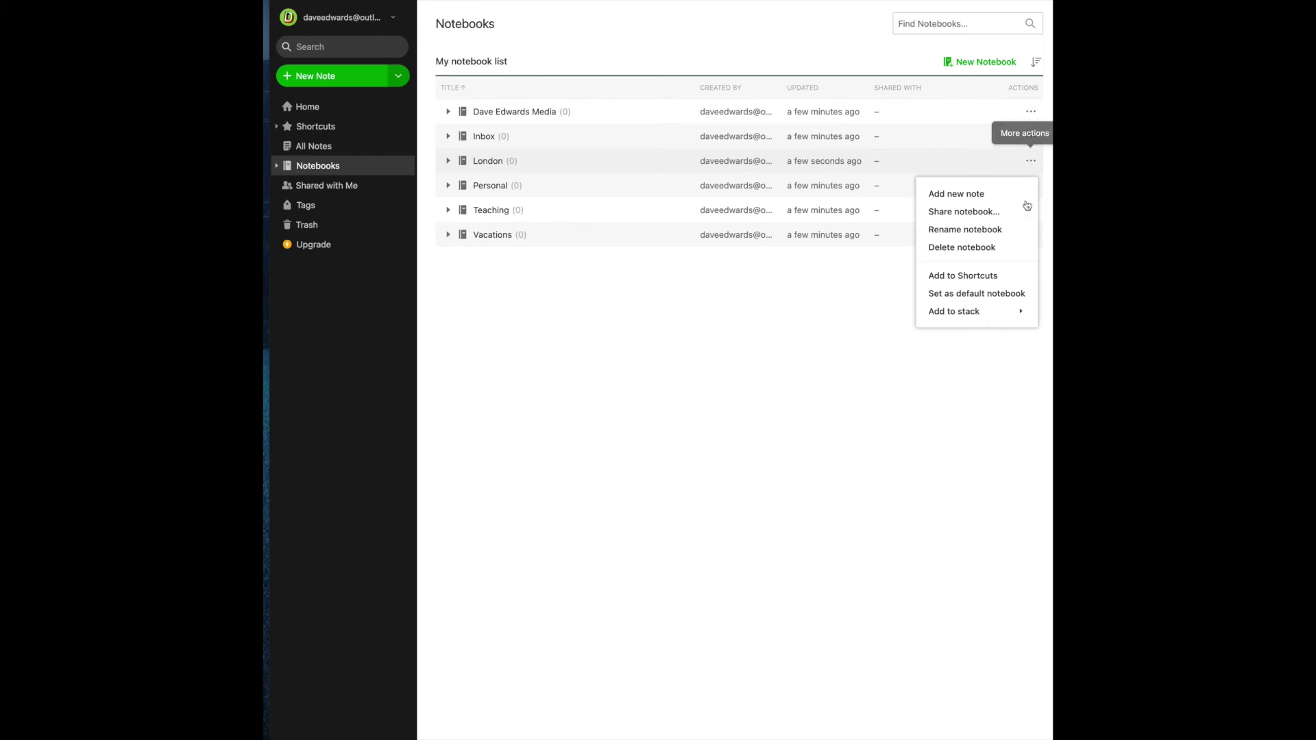
mouse_move(1011, 319)
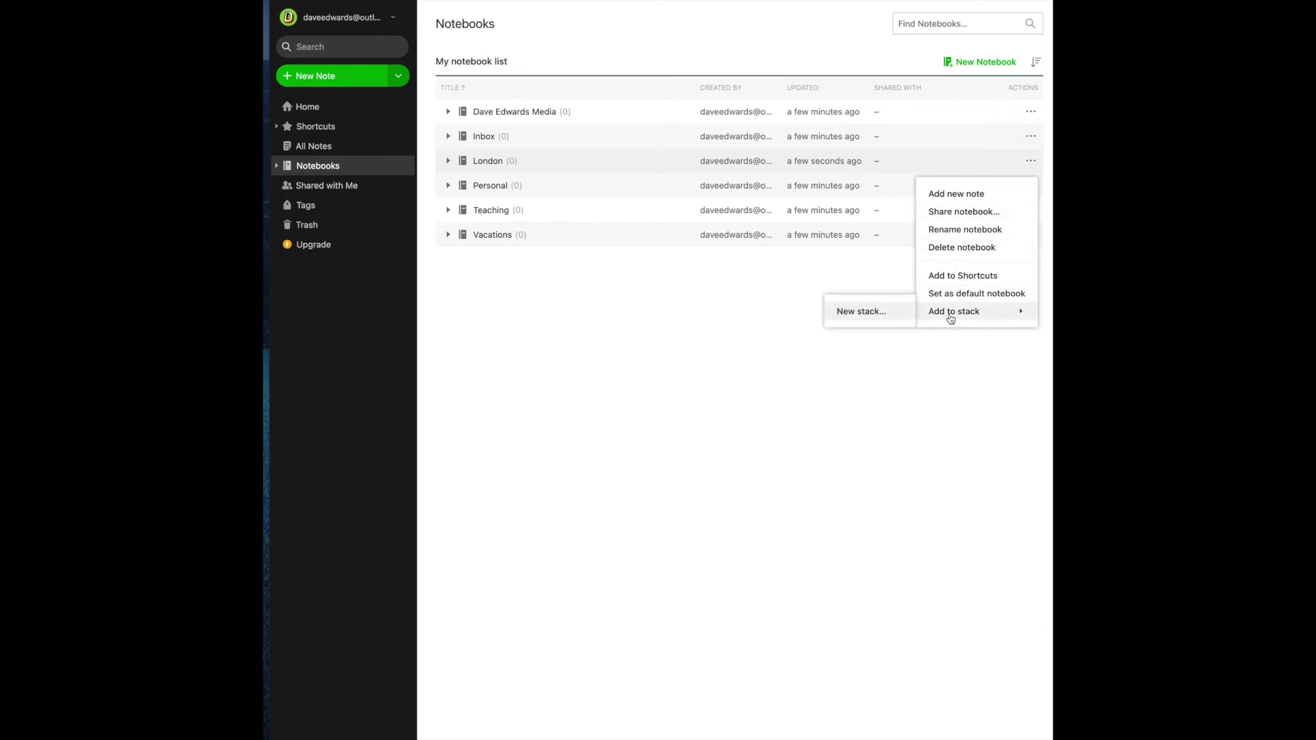
left_click(883, 314)
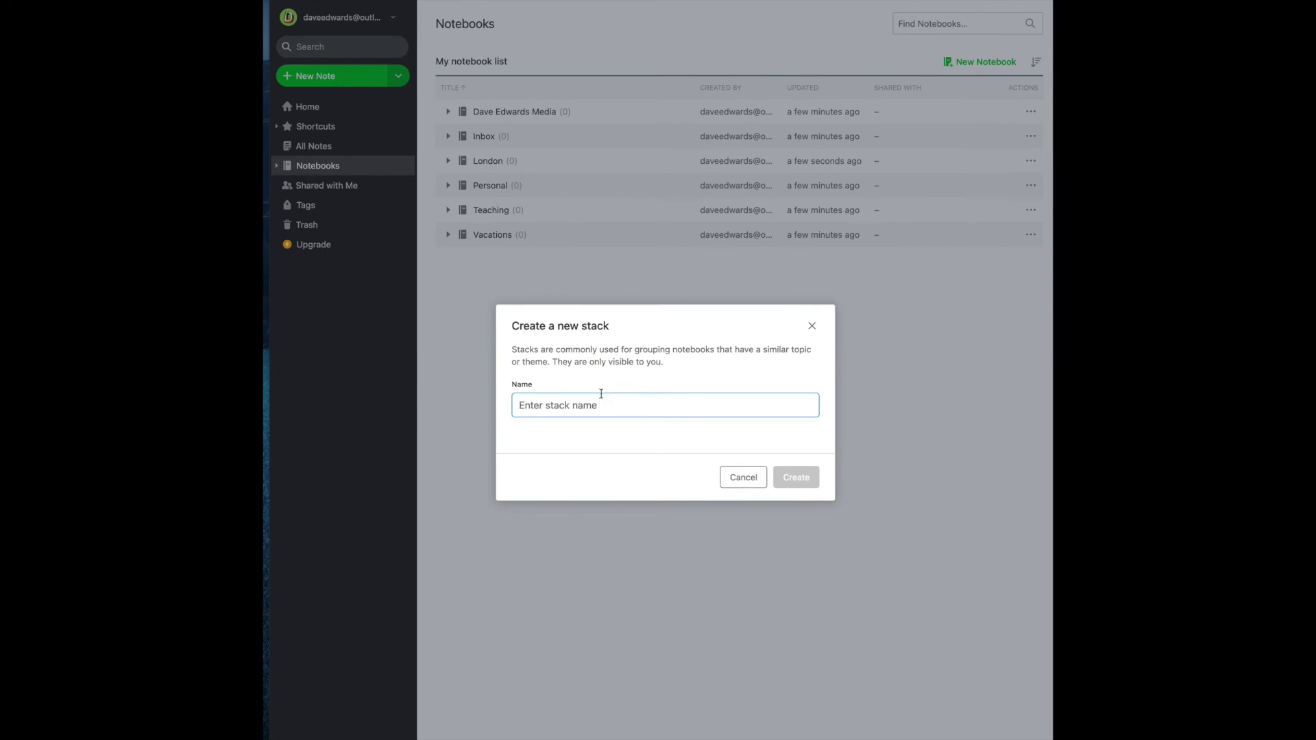
type("Travel")
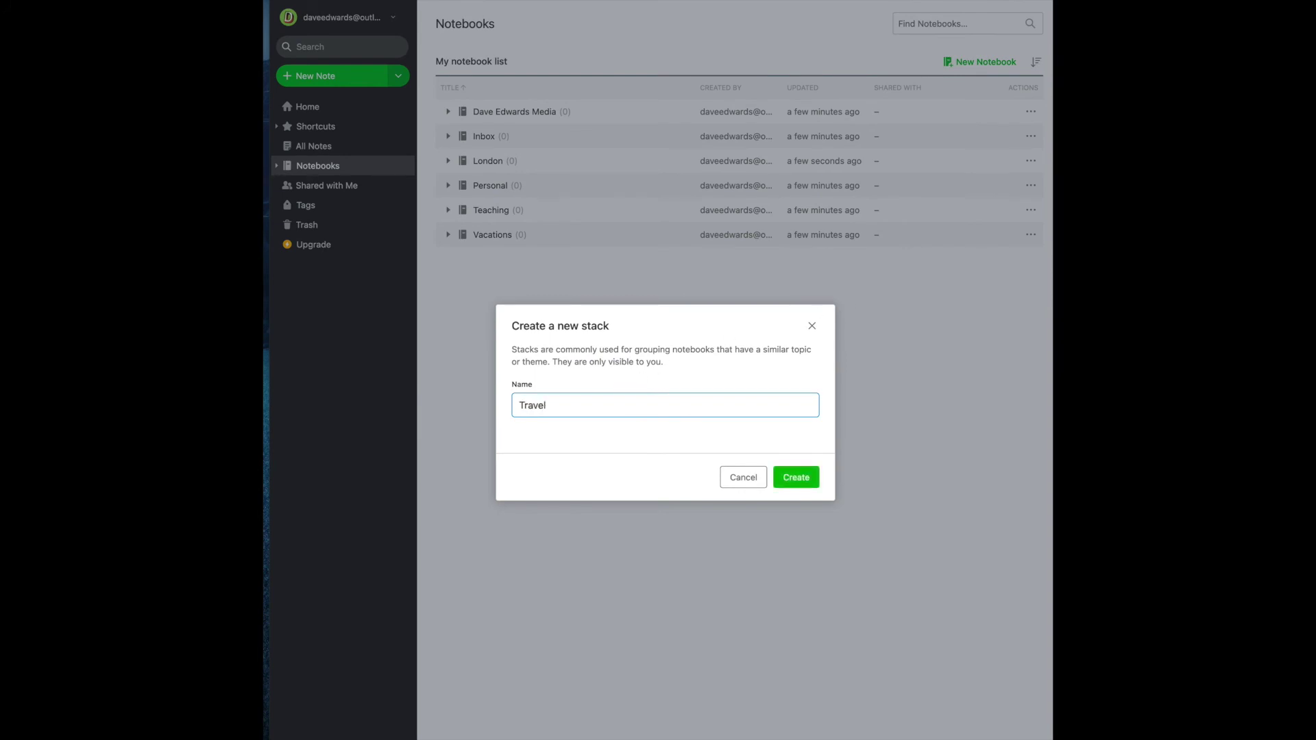
key("Return")
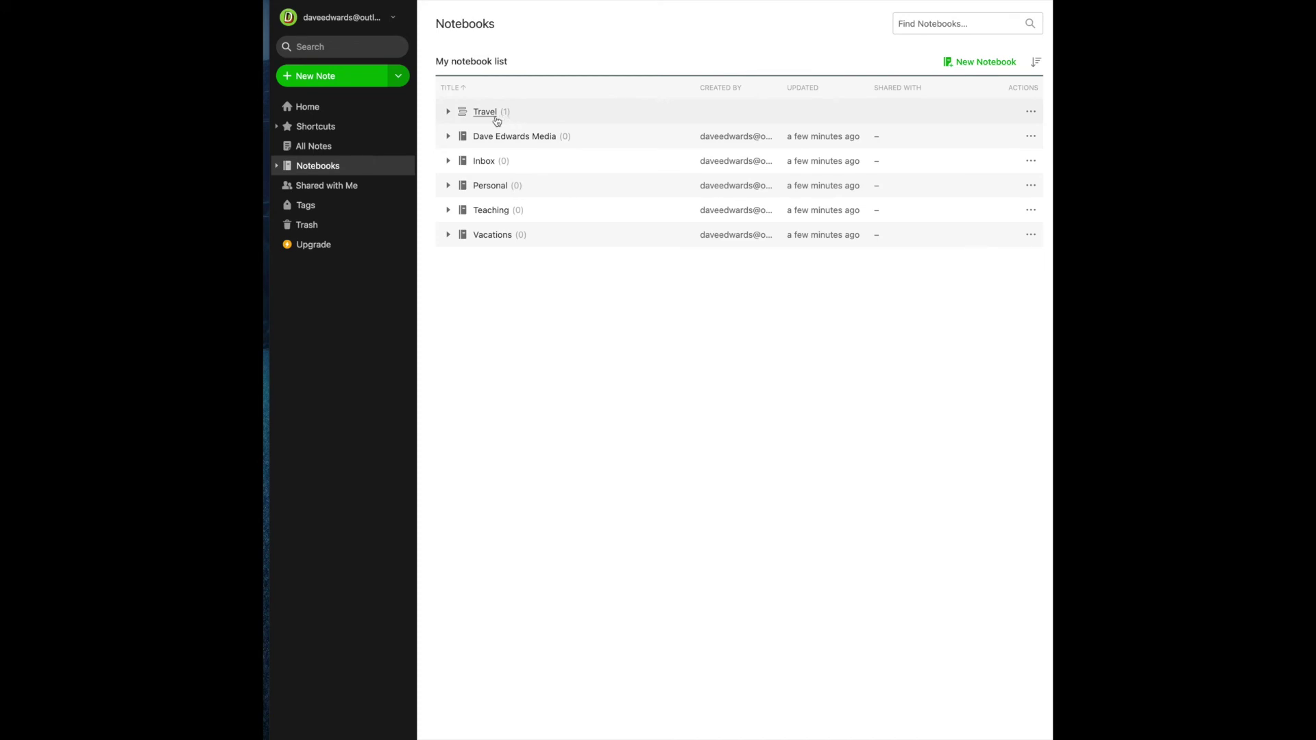
left_click(449, 114)
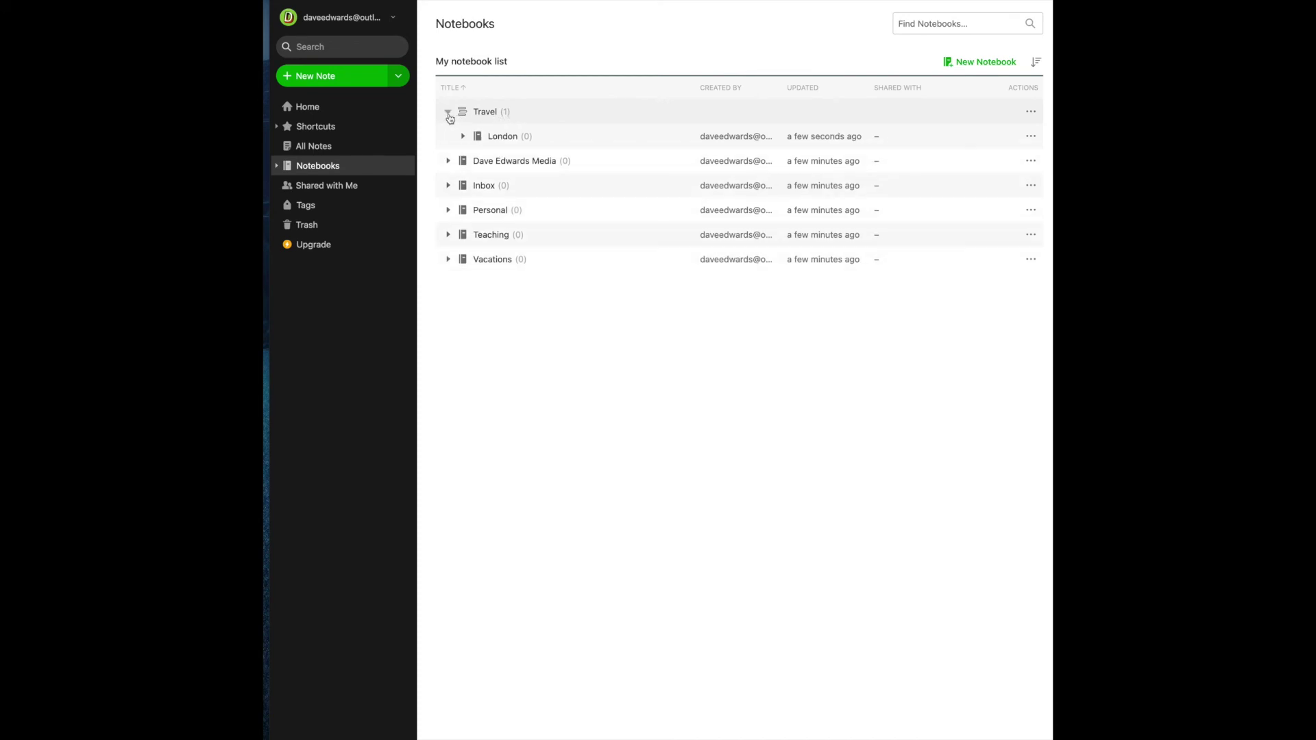
Rename the Vacations notebook to 'Vacations - Misc.'.
left_click(488, 261)
left_click(1030, 260)
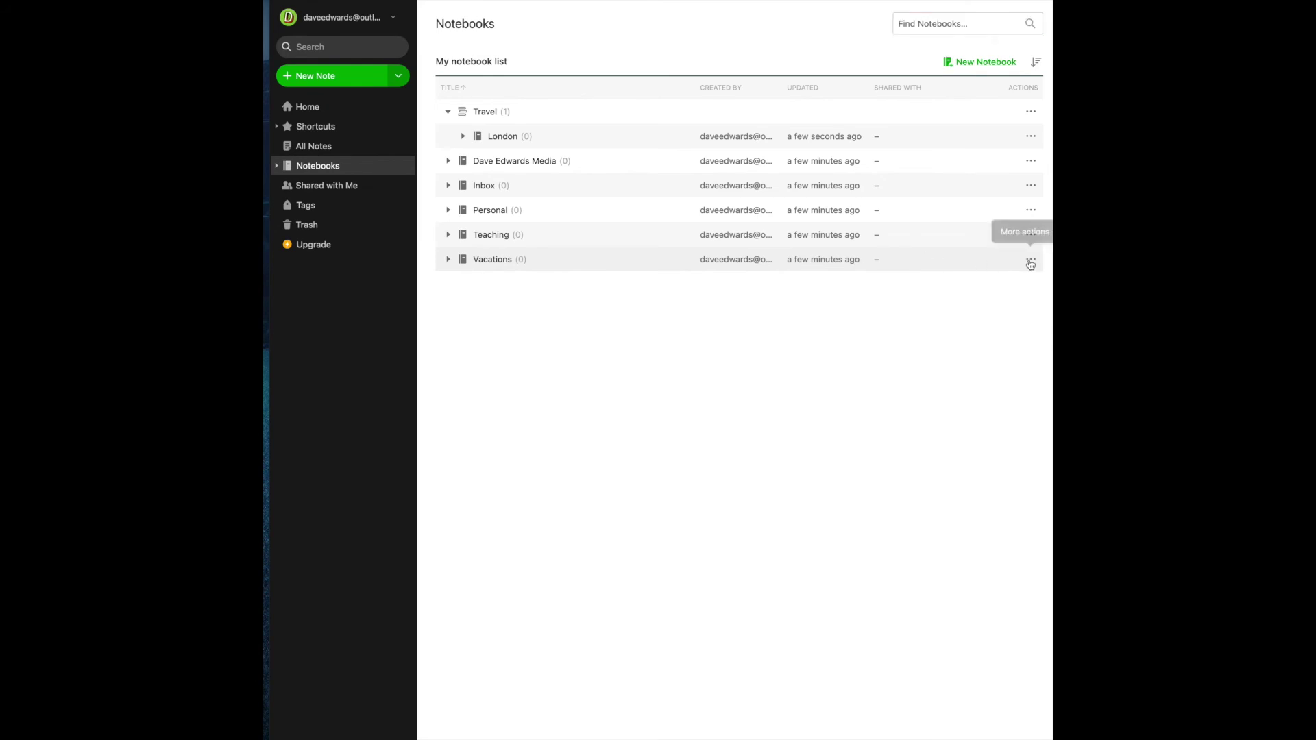
left_click(1031, 262)
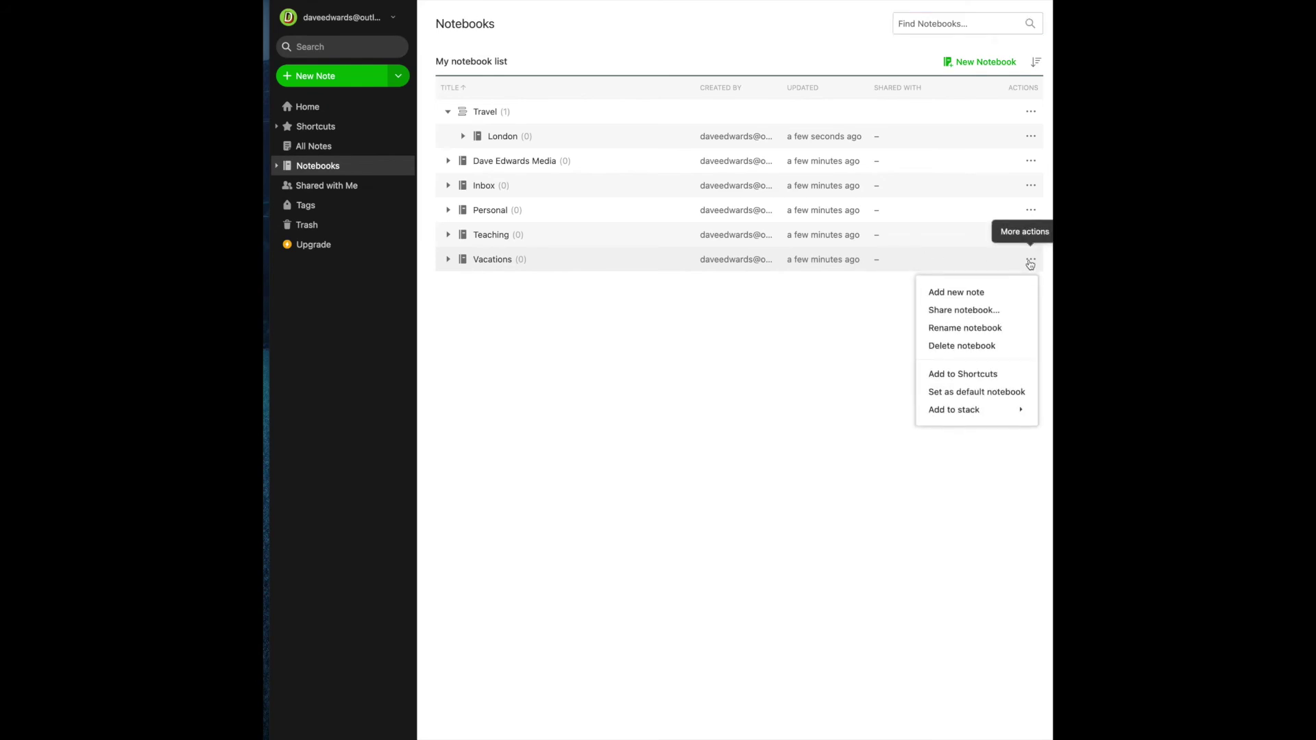
left_click(964, 329)
left_click(609, 389)
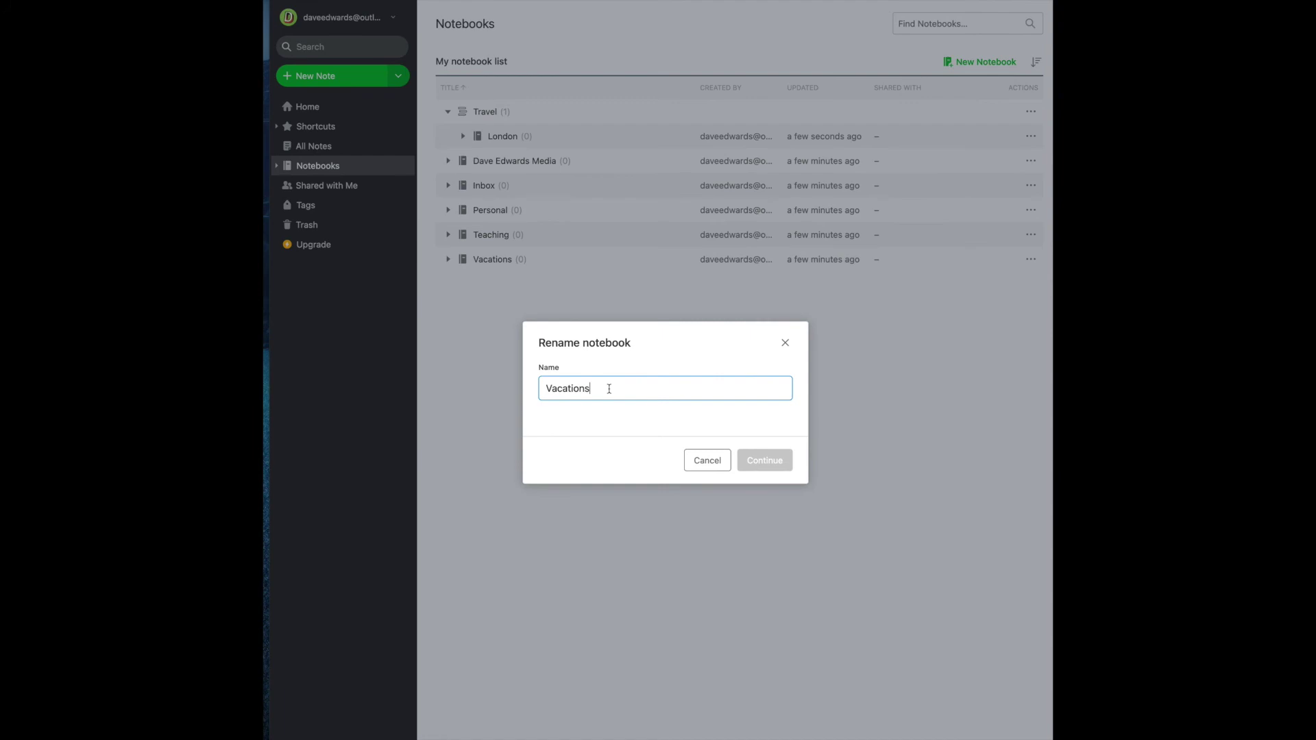
type("- Misc.")
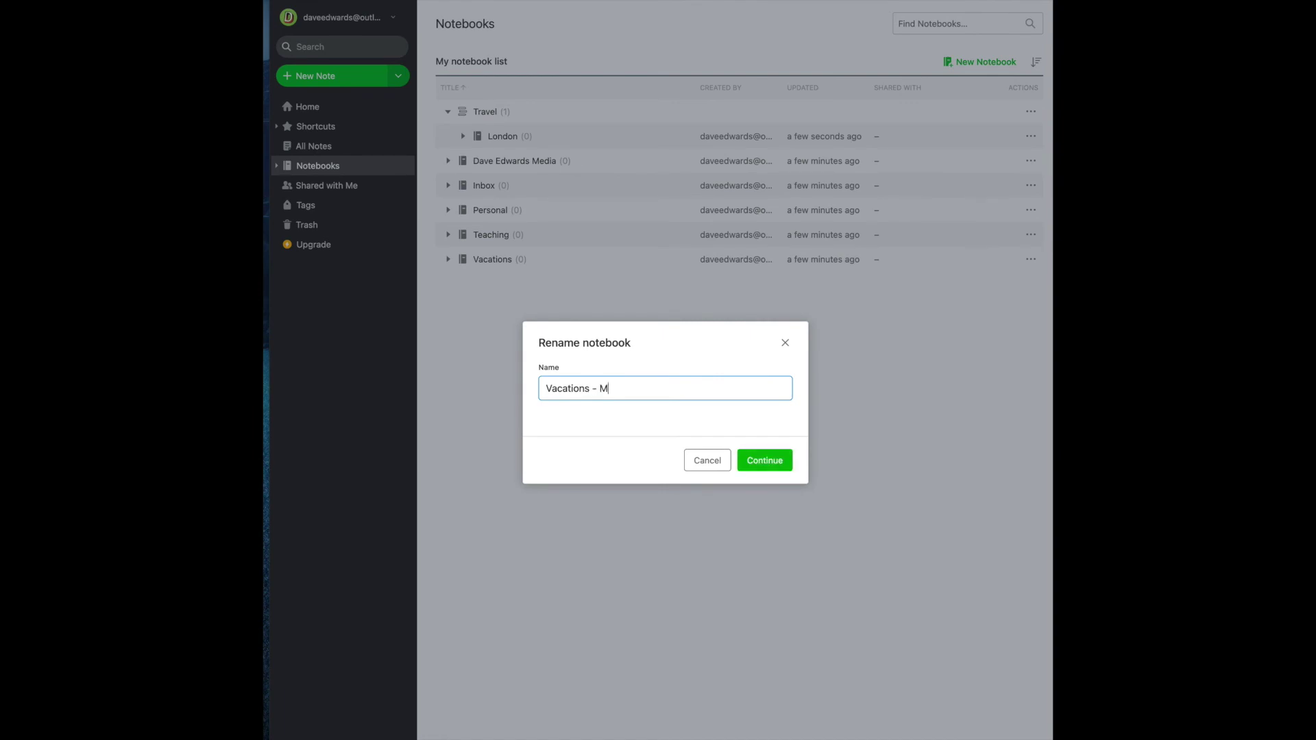
left_click(780, 472)
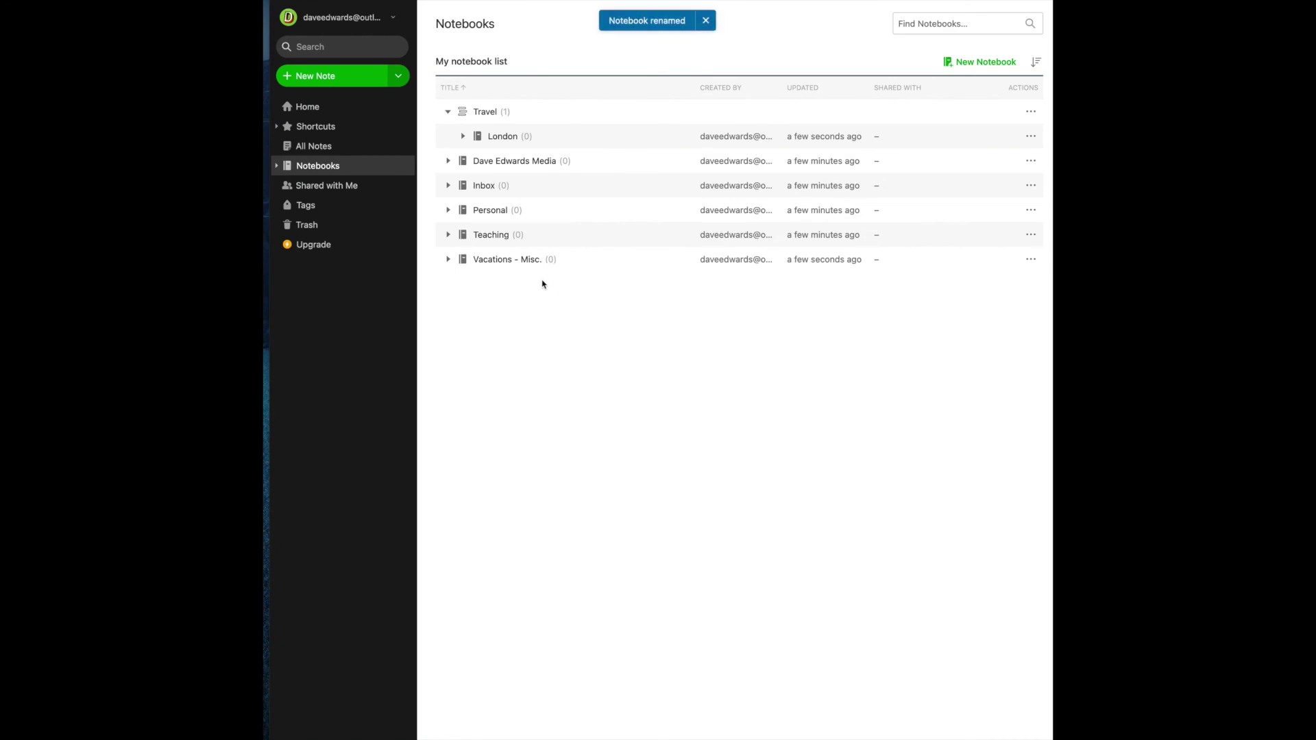
Add Vacations - Misc. to the Travel stack, then collapse the stack.
left_click(1030, 260)
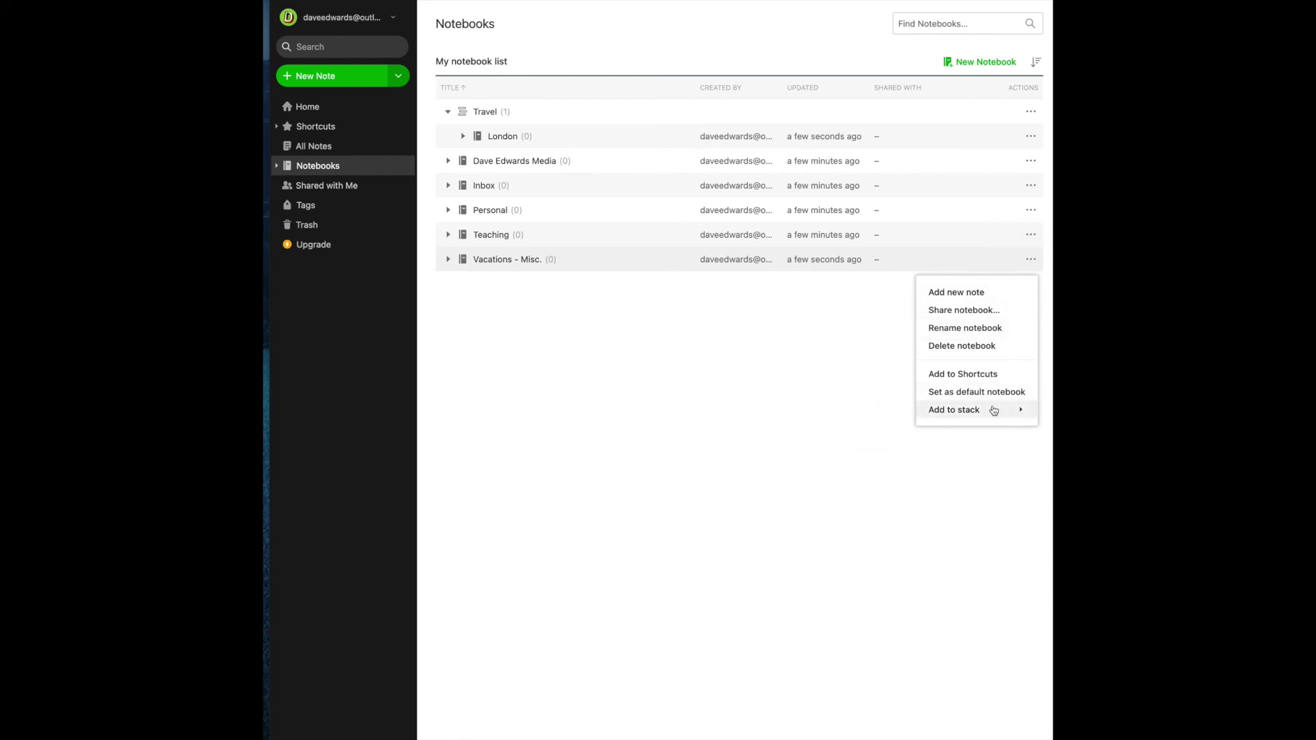
mouse_move(991, 416)
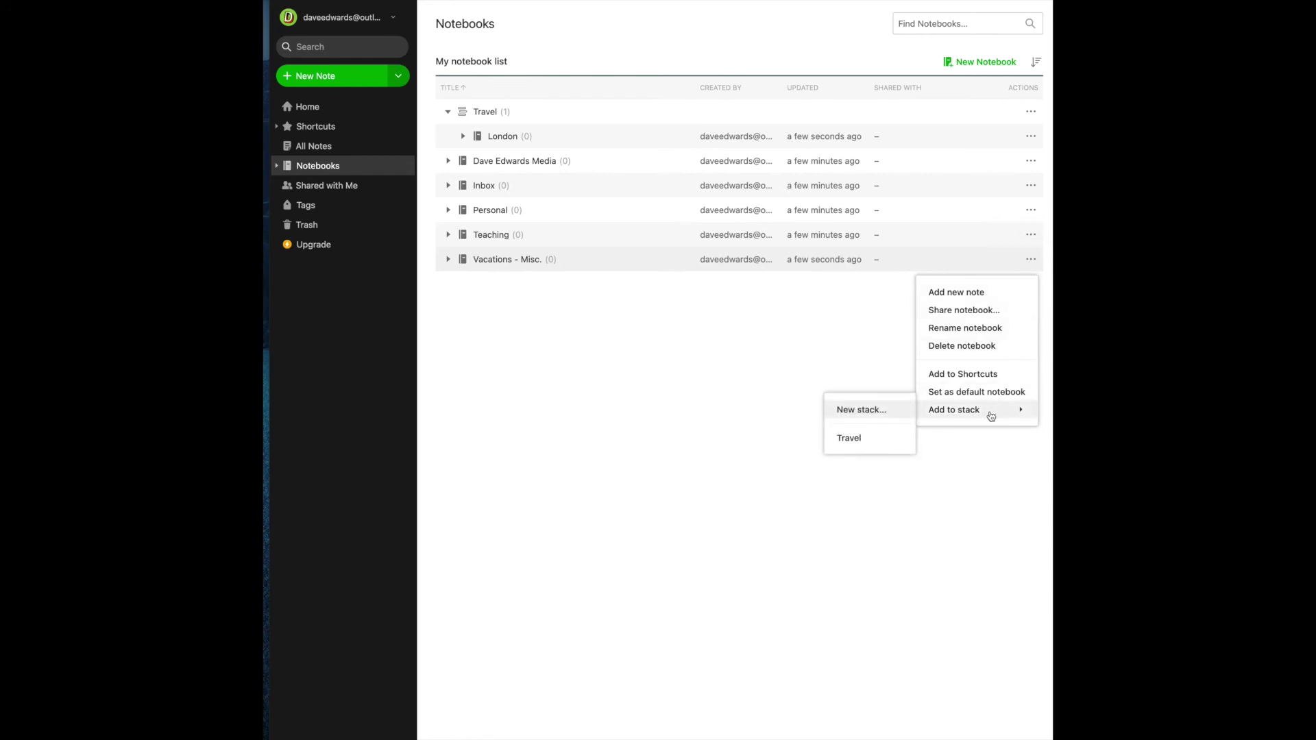
left_click(850, 439)
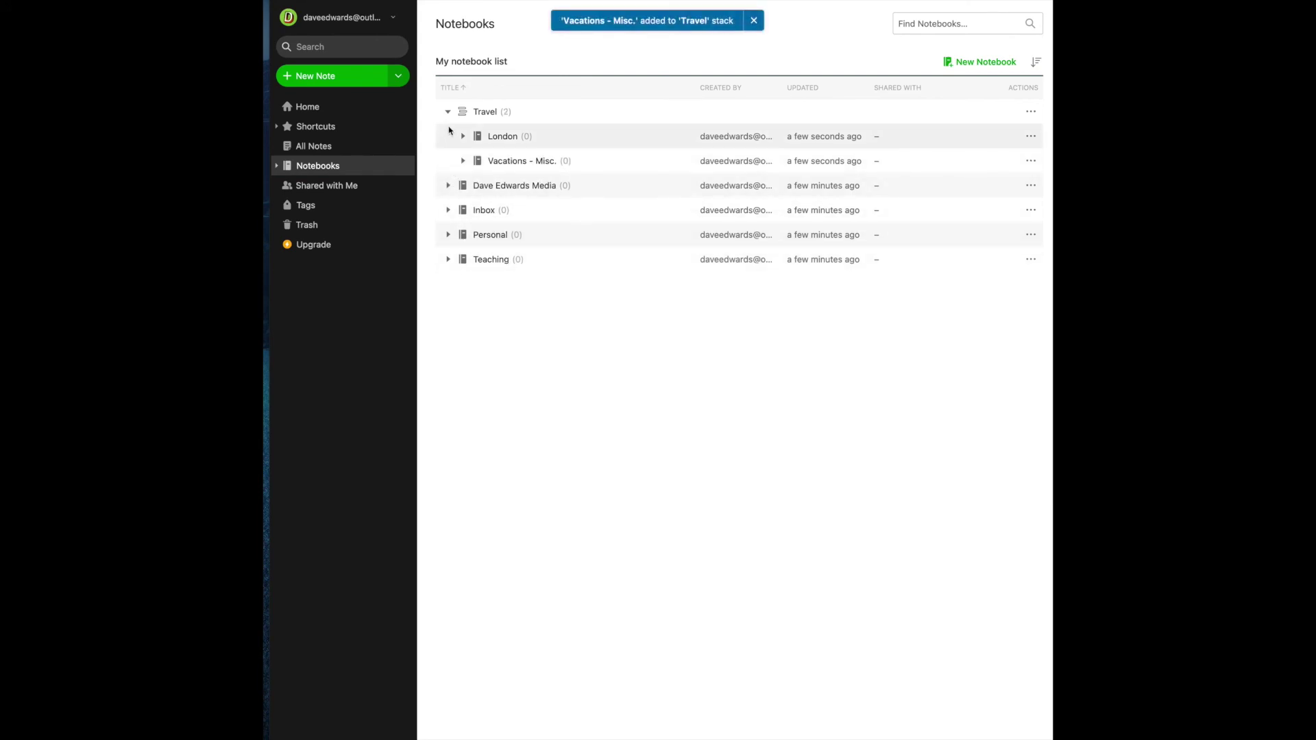
left_click(447, 113)
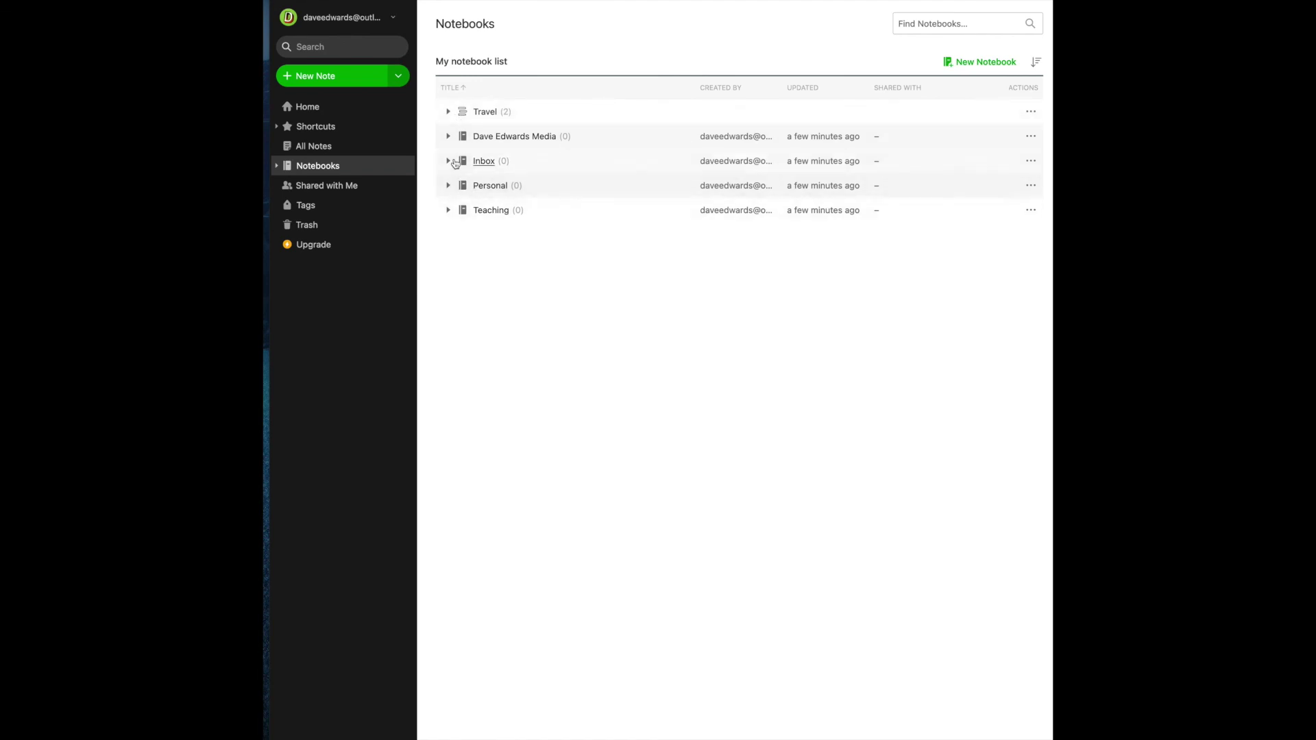
Create a new notebook named DisneyWorld.
left_click(448, 114)
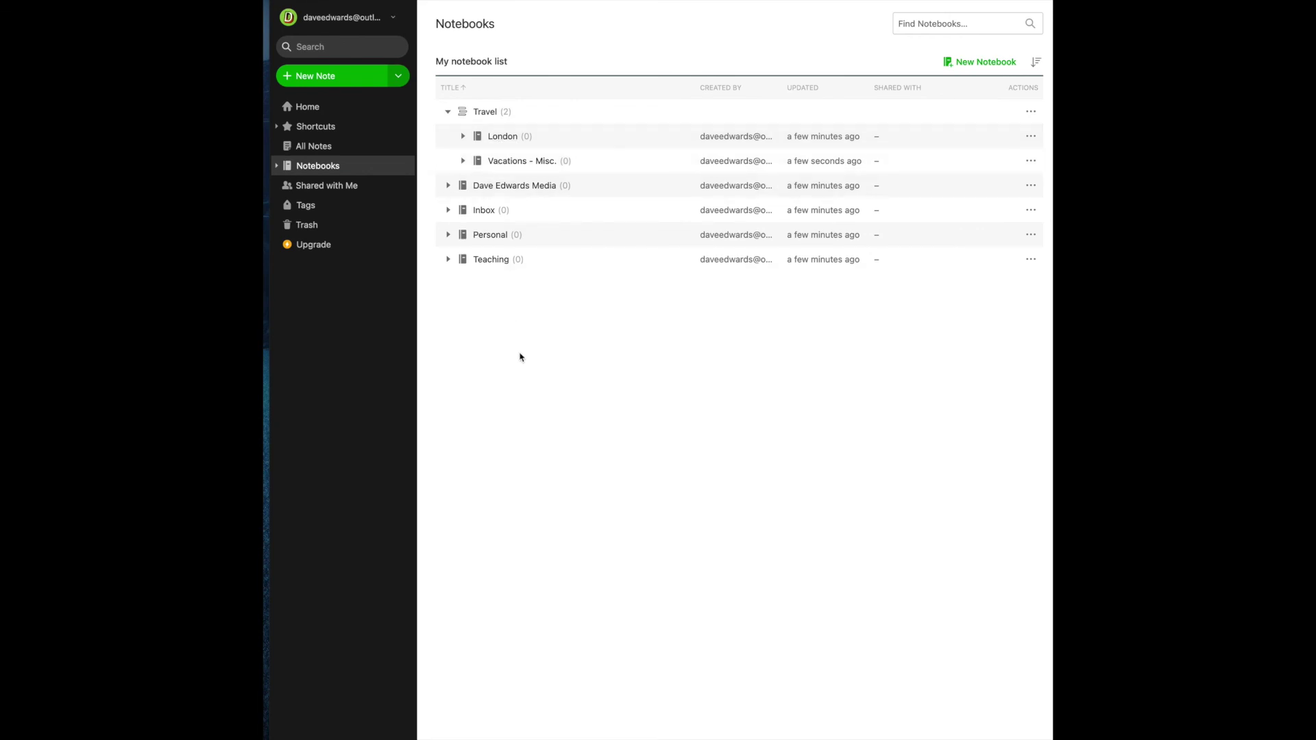
left_click(977, 63)
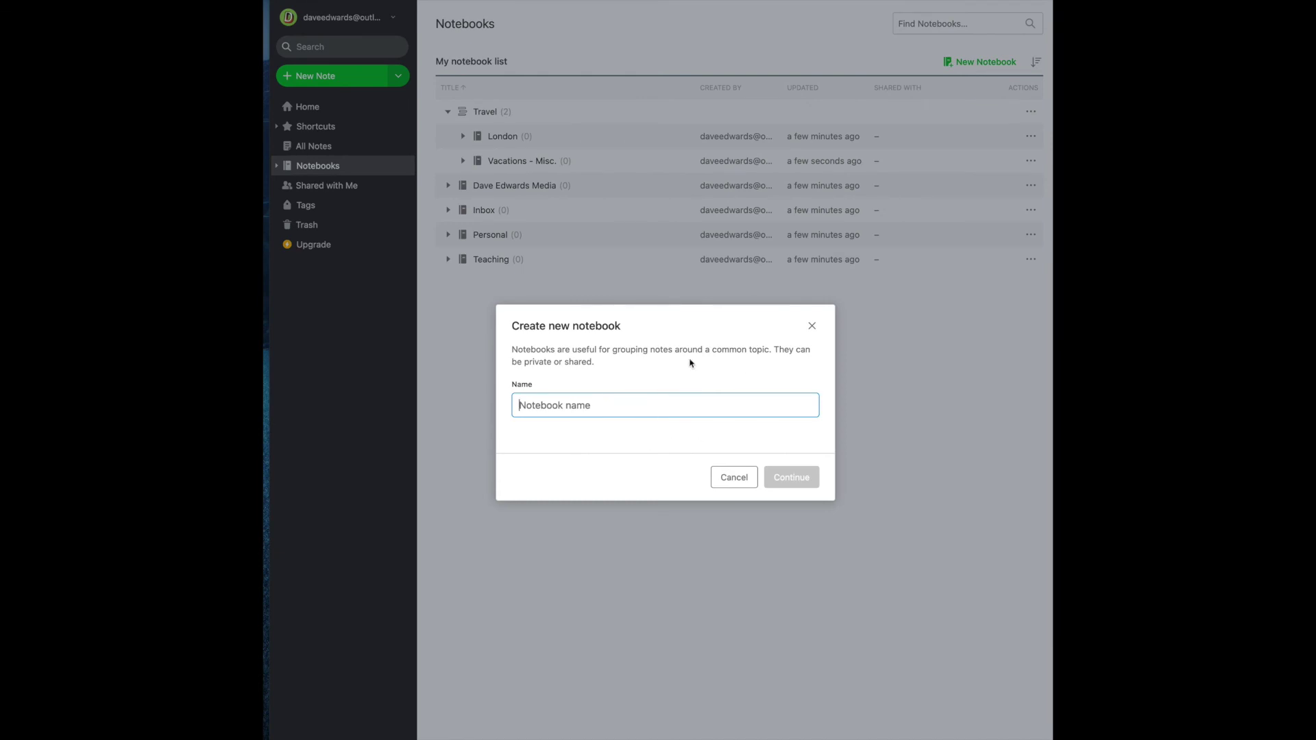
type("Disney")
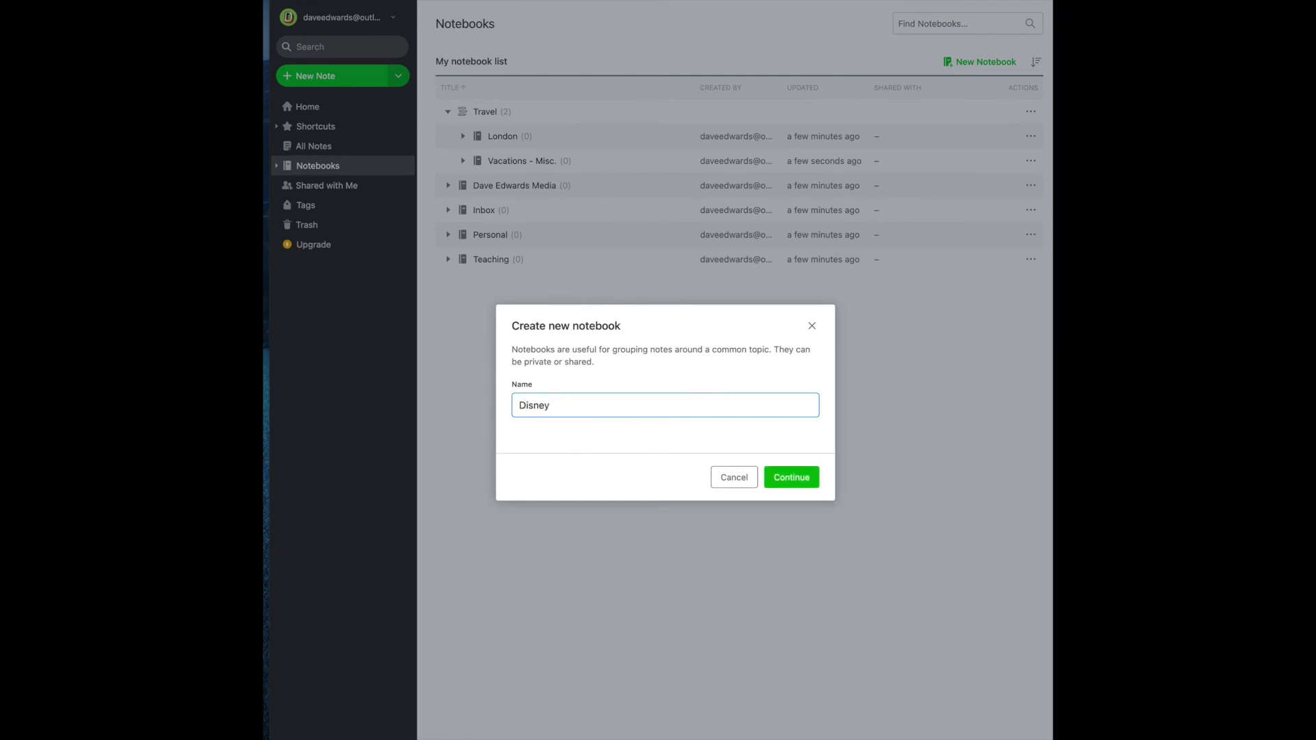
type("World")
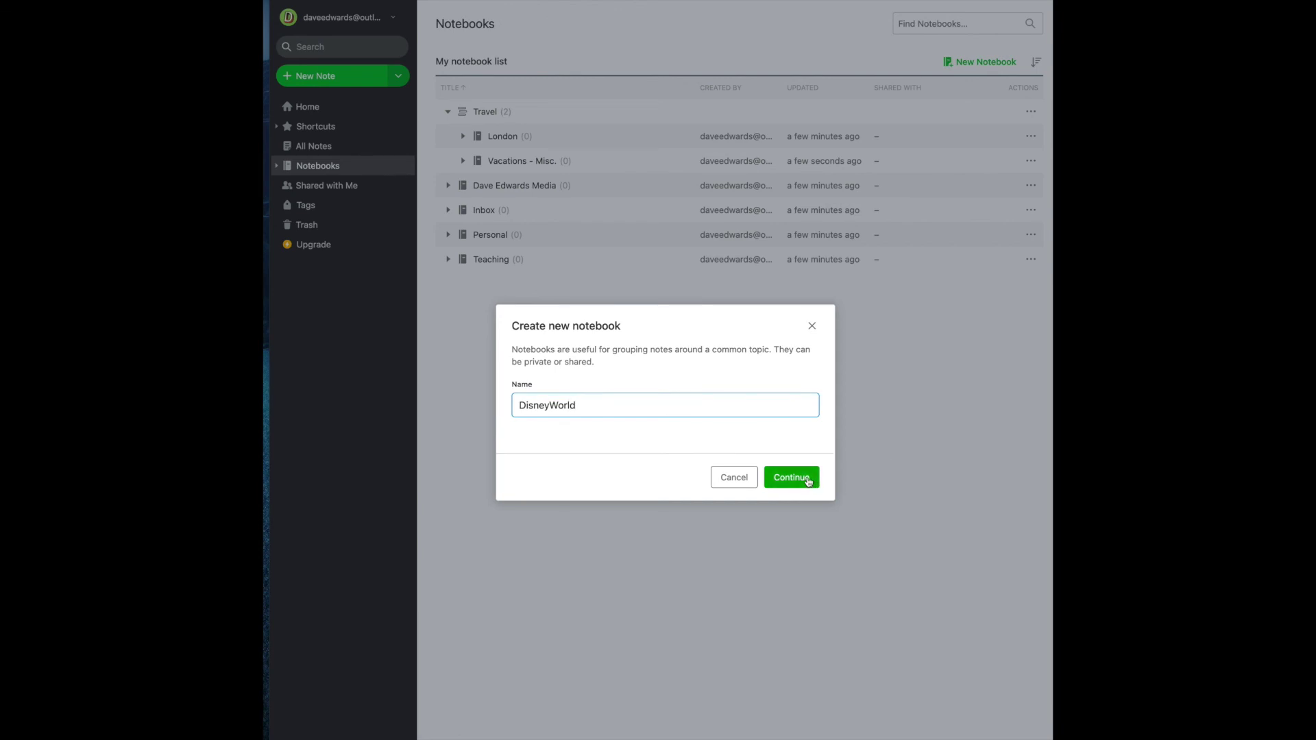
left_click(808, 482)
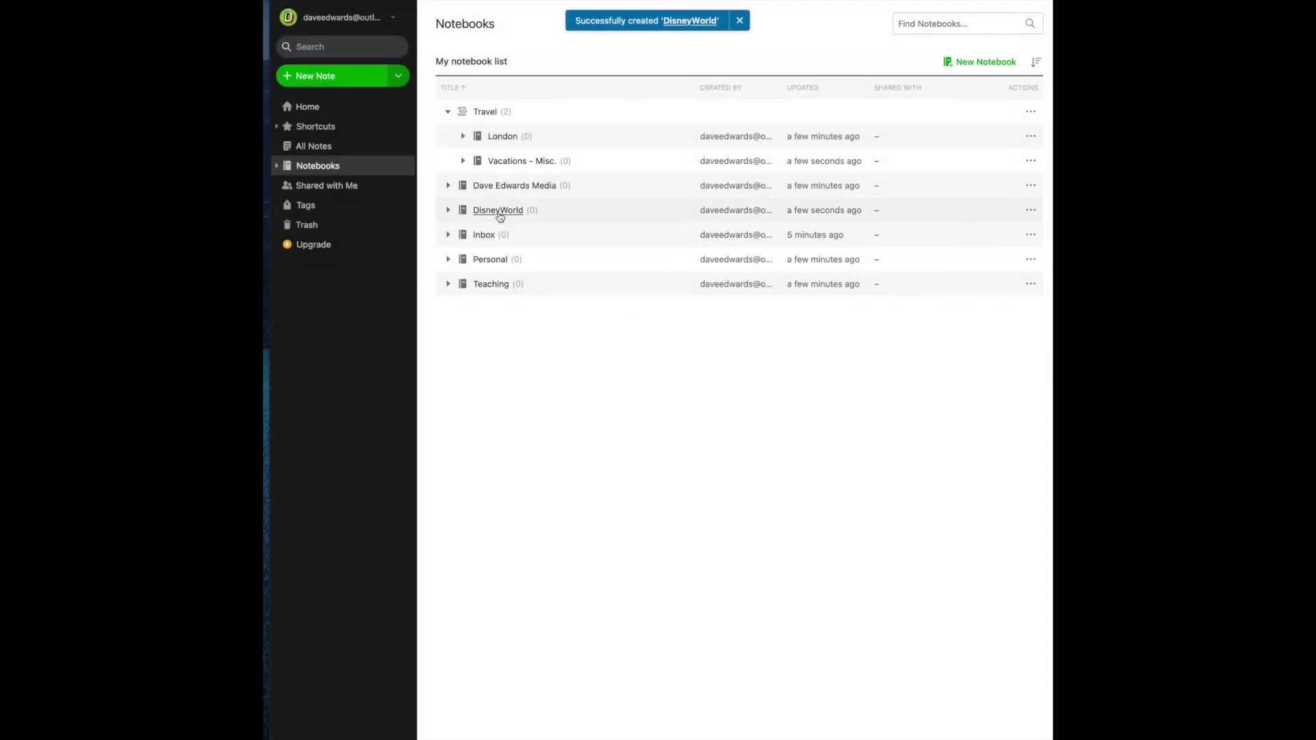
File the DisneyWorld notebook into the Travel stack.
left_click(1031, 211)
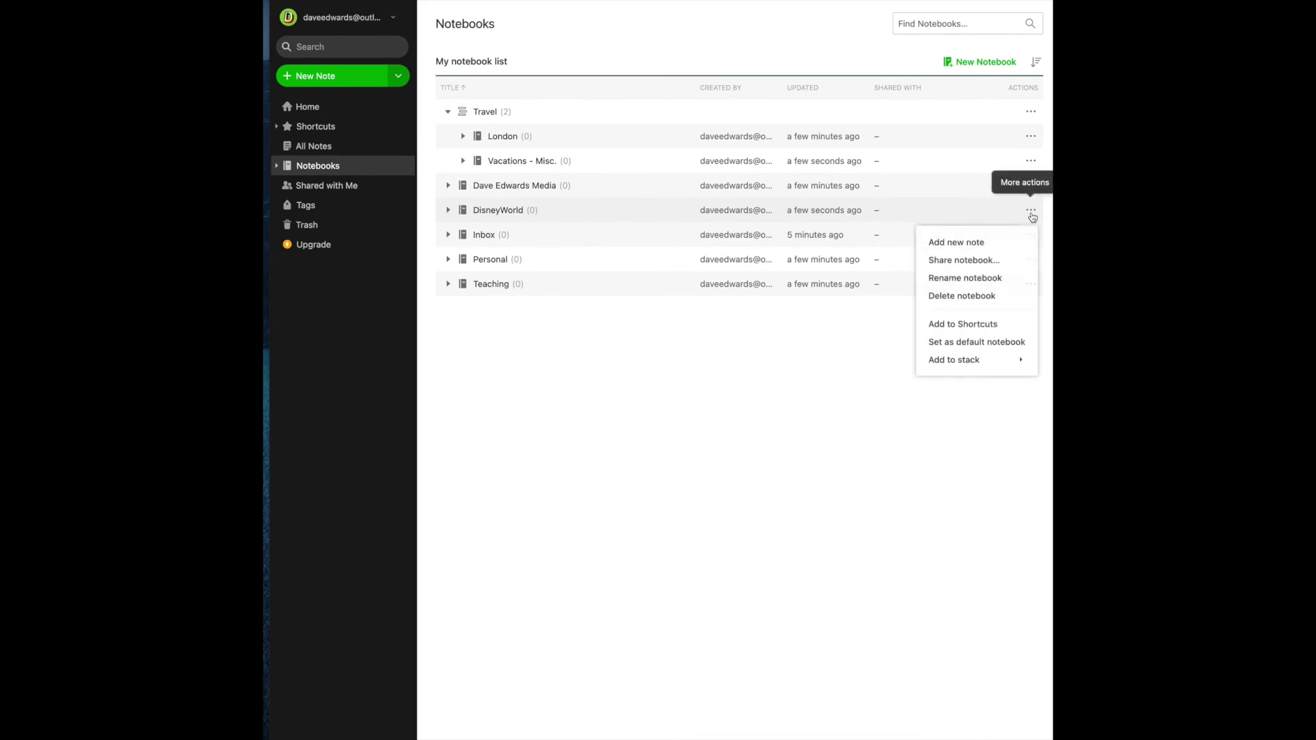
mouse_move(996, 370)
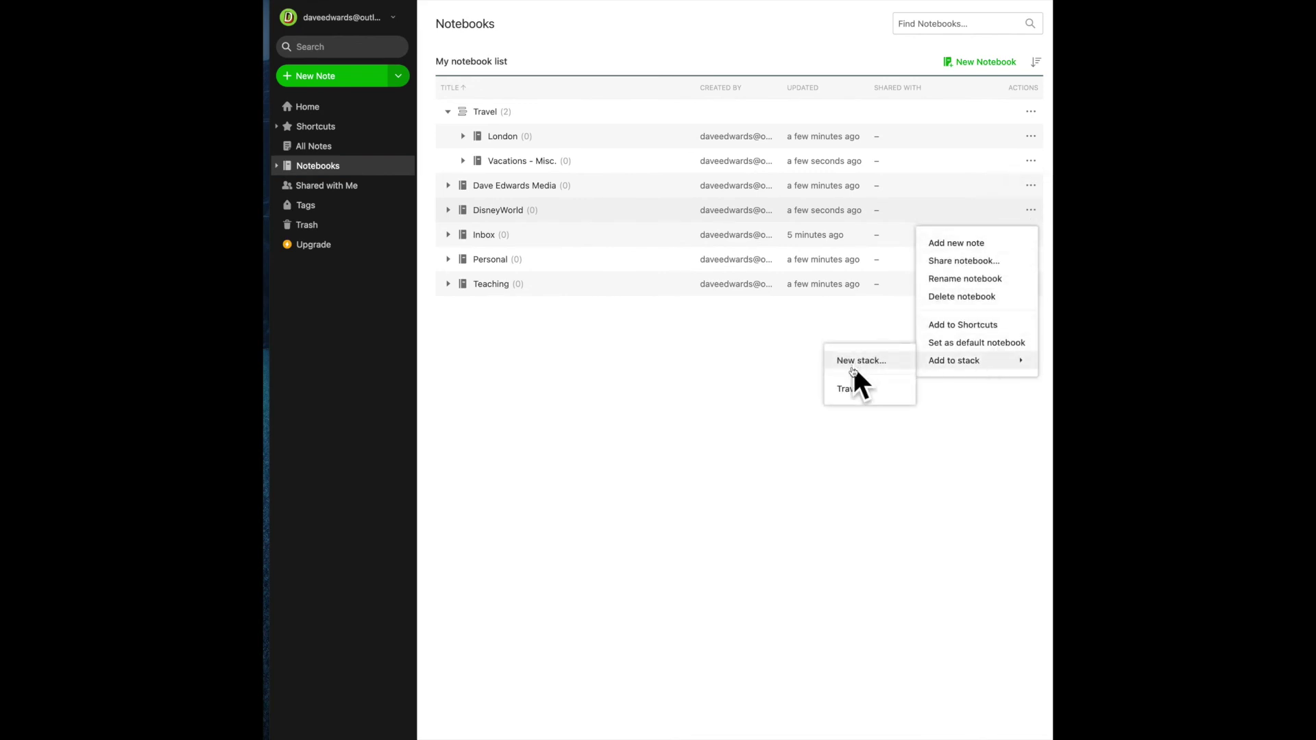
left_click(848, 389)
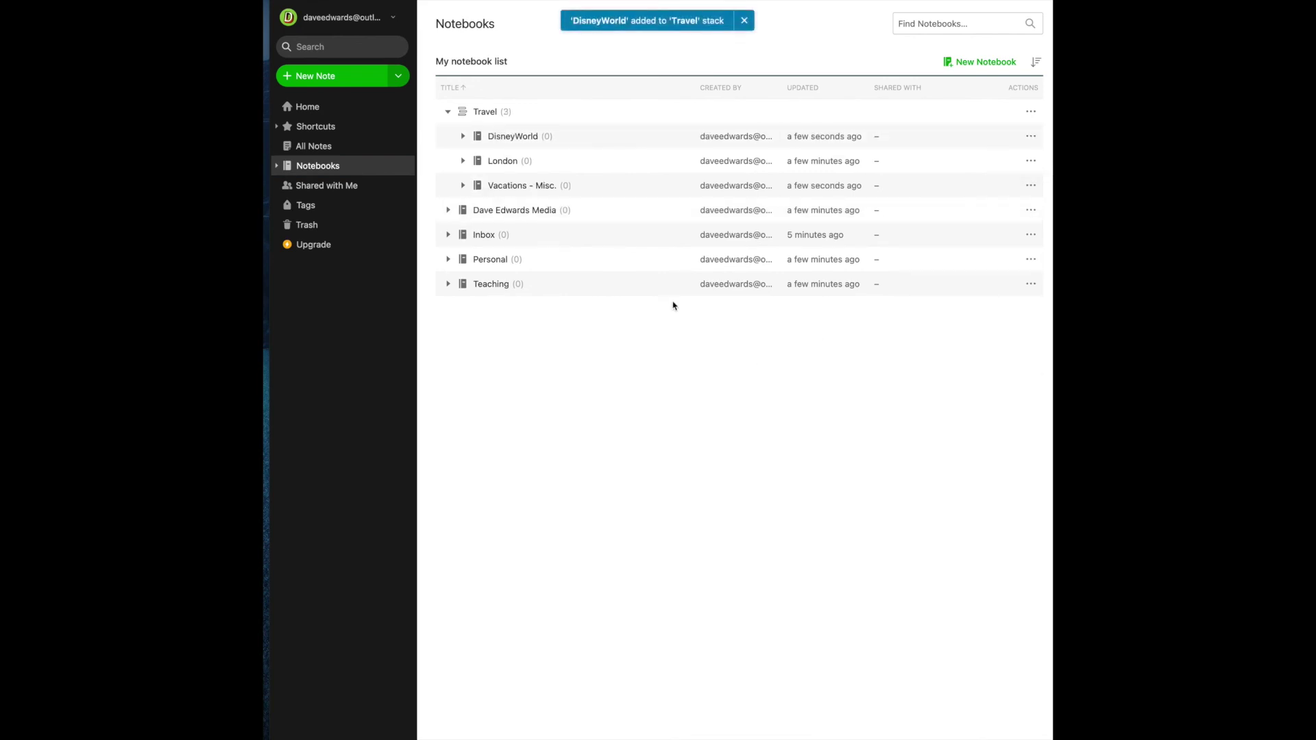
Expand the Travel stack and use Remove from stack on the Vacations - Misc. notebook.
left_click(447, 112)
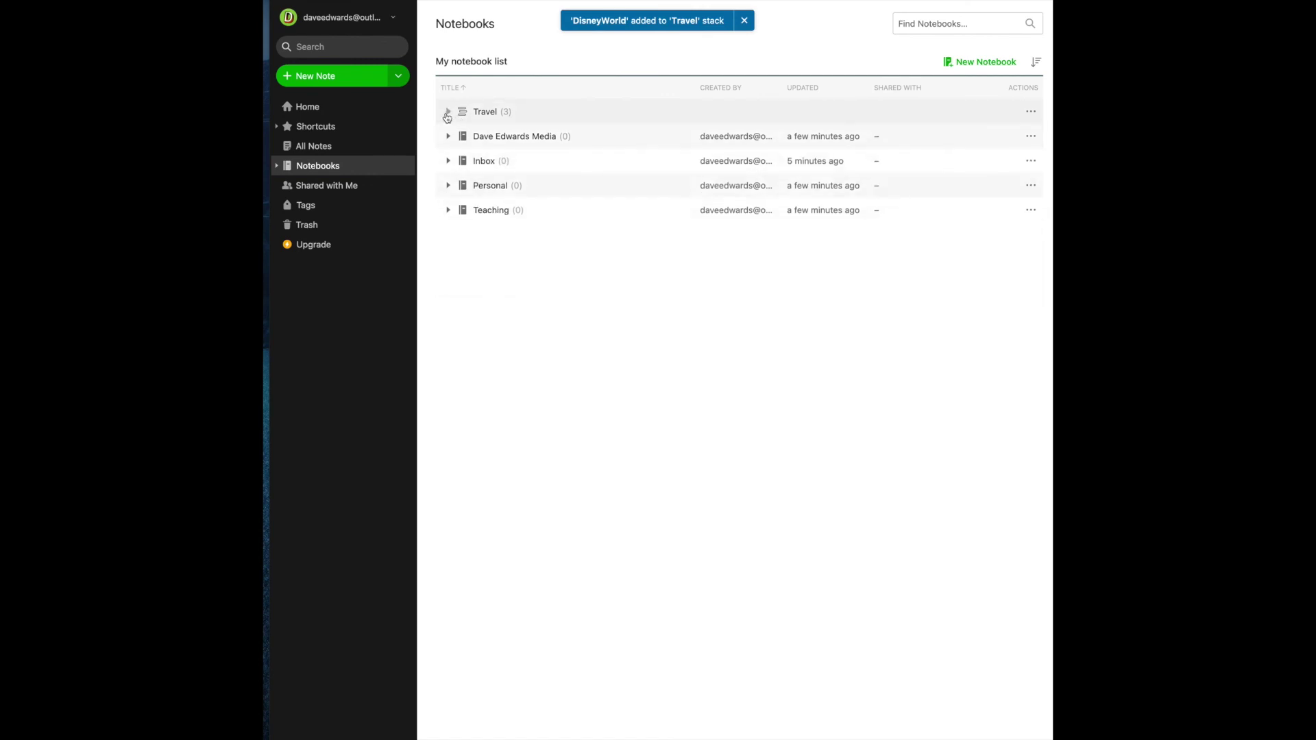
left_click(447, 112)
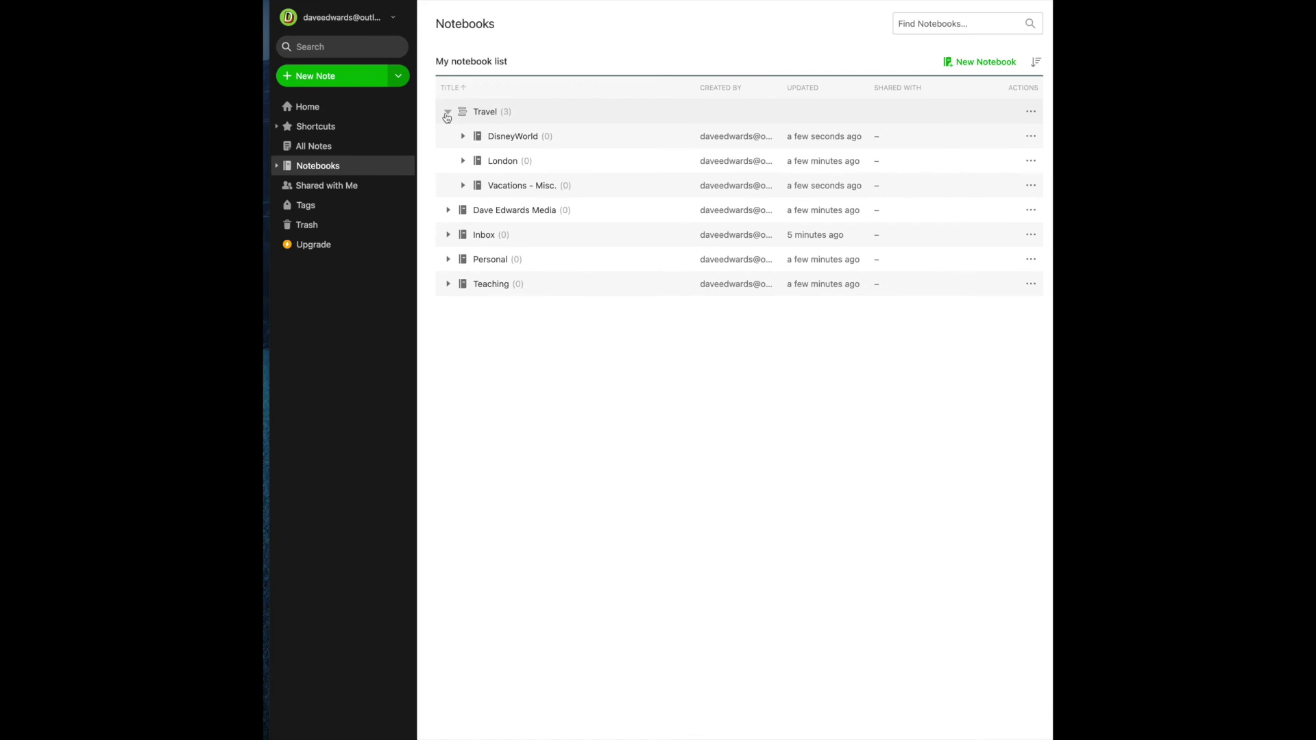
left_click(447, 113)
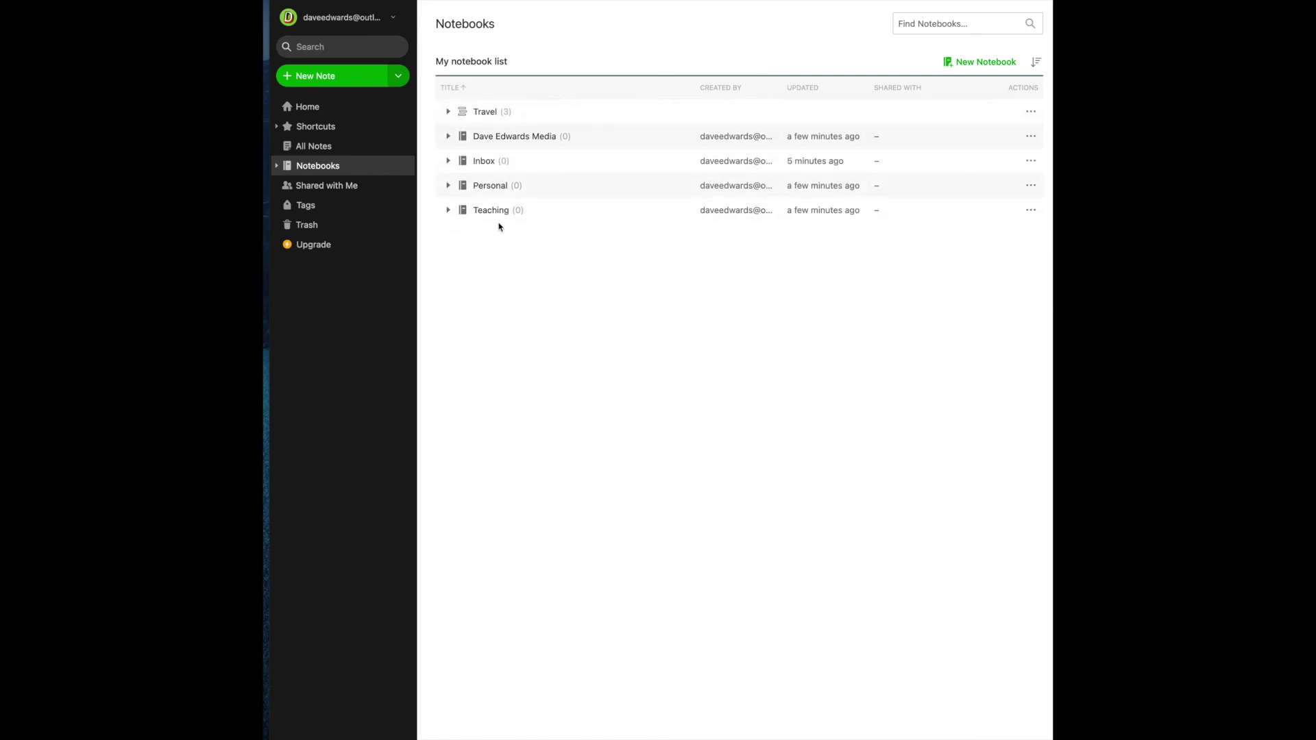
left_click(448, 113)
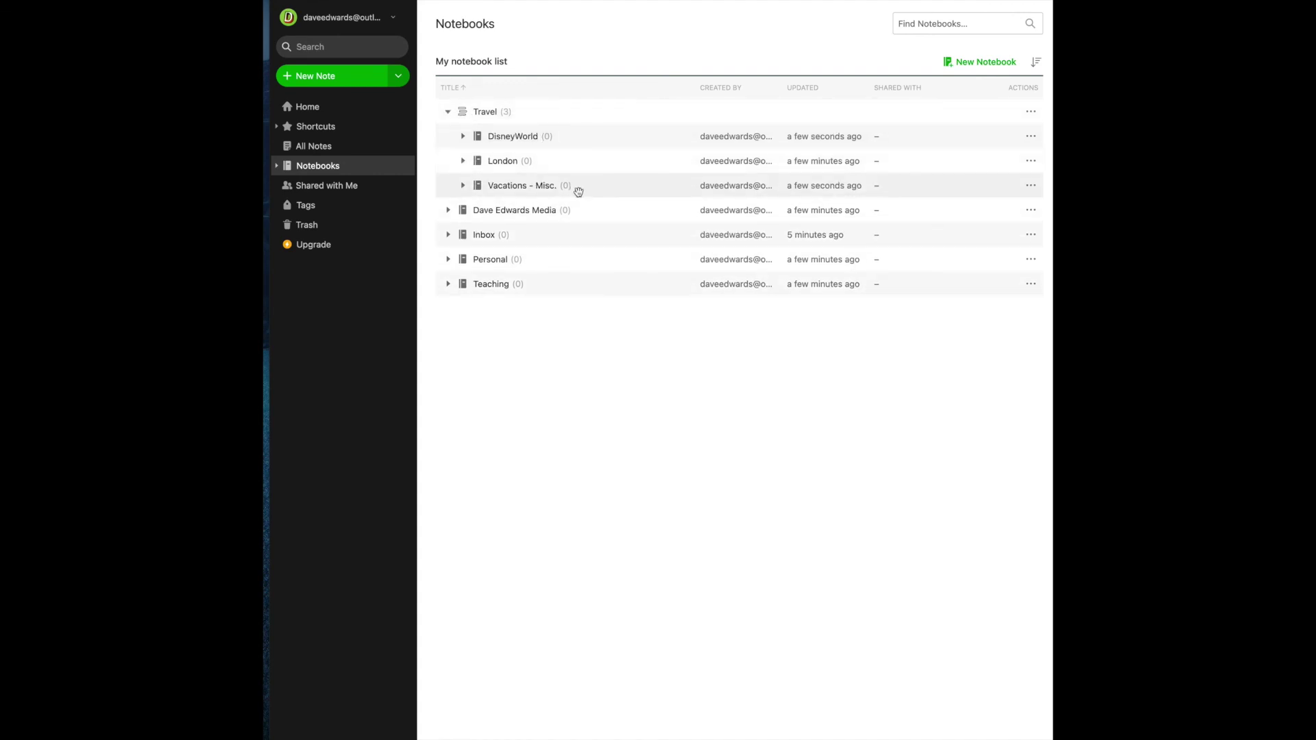
left_click(1031, 187)
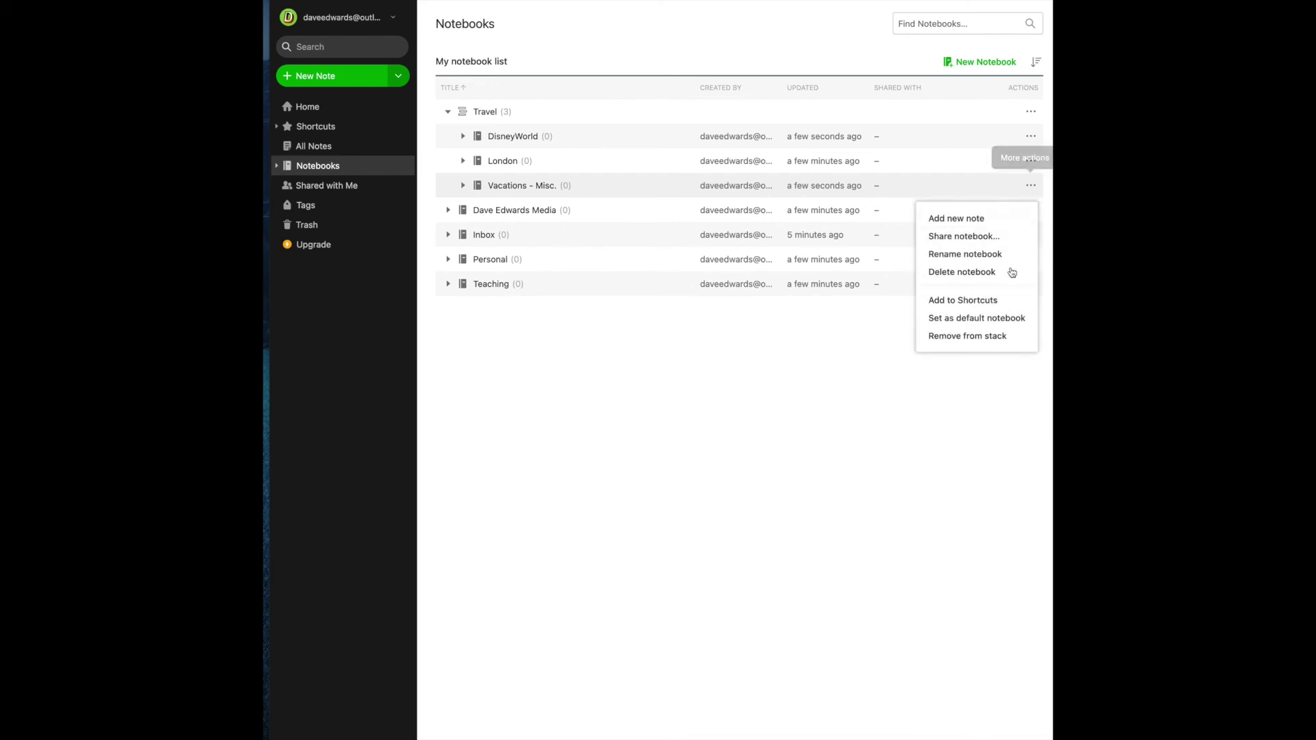
left_click(987, 337)
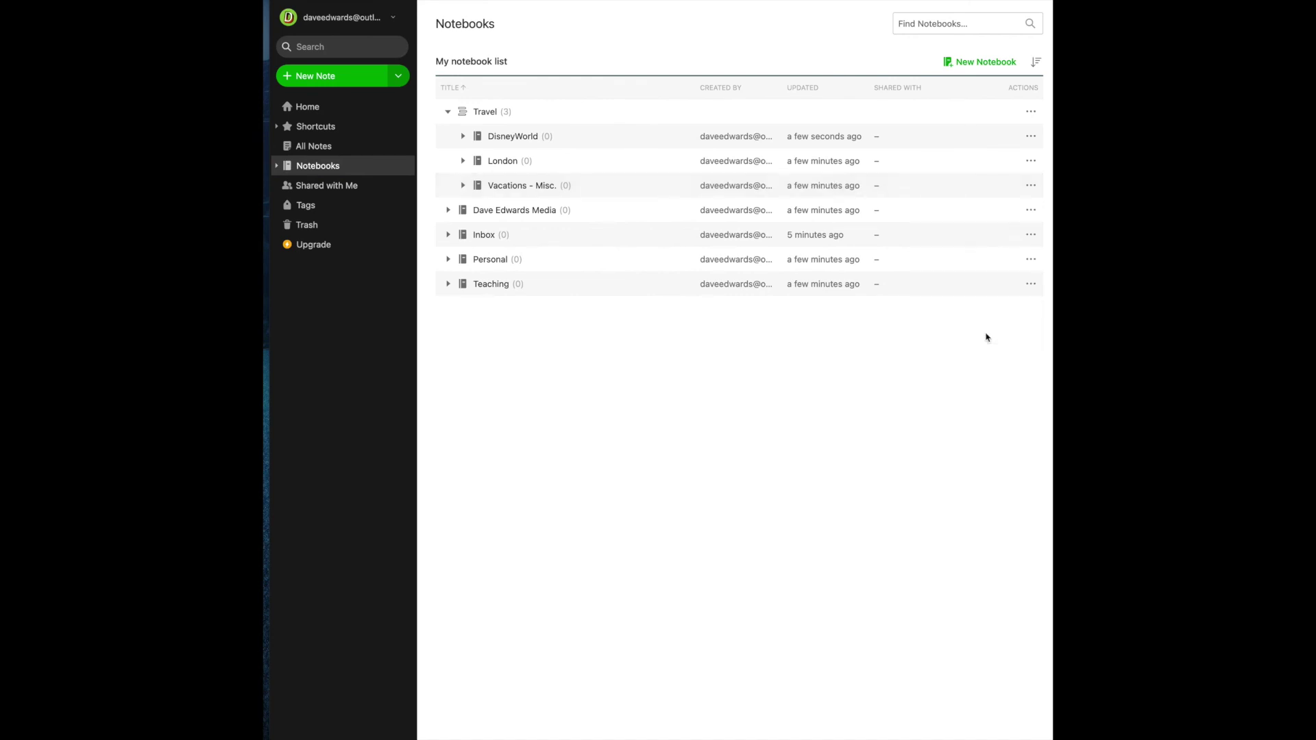